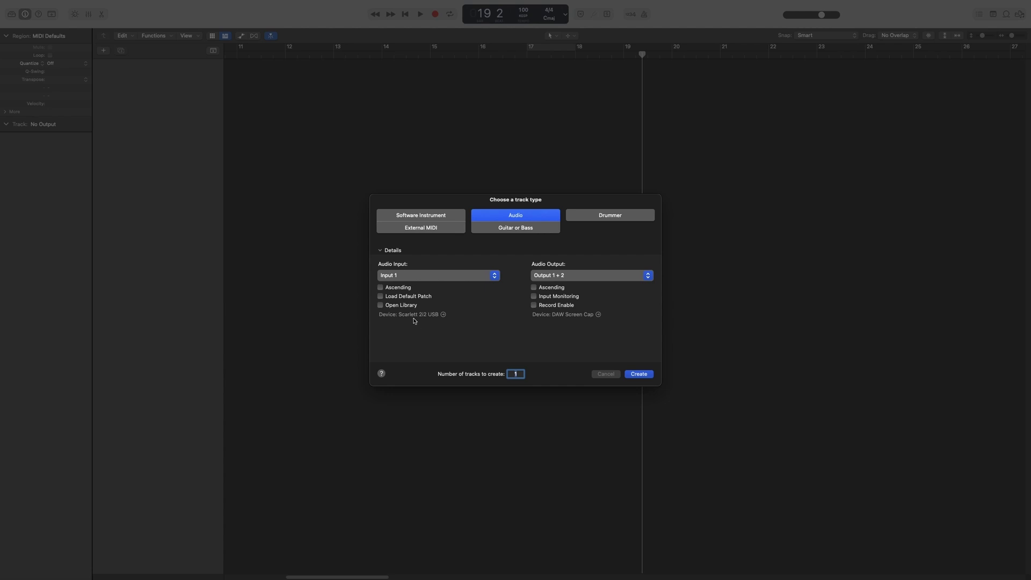
# Check the Audio Input list for the Audio track and leave it on Input 1
pyautogui.click(427, 276)
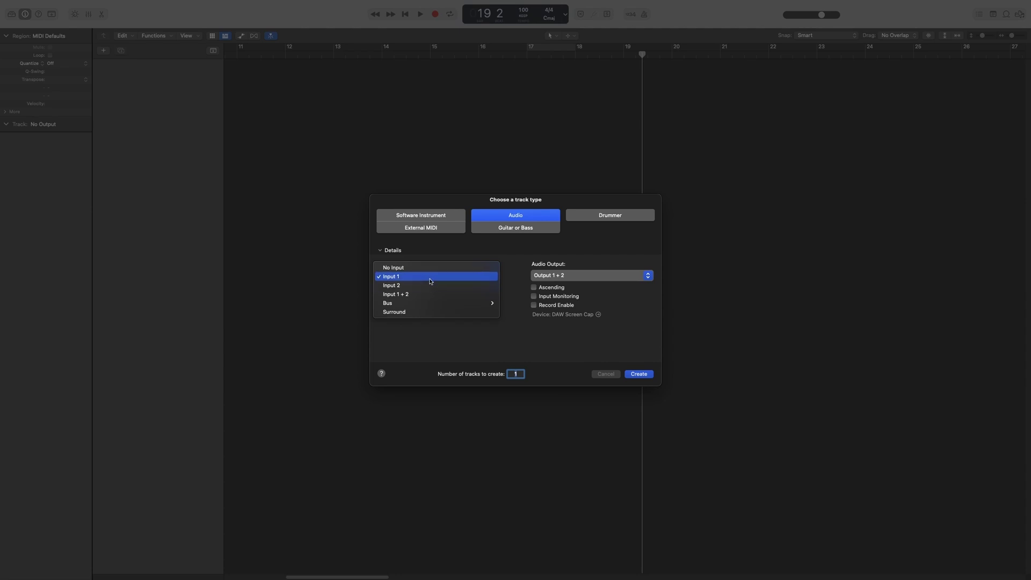
pyautogui.click(431, 339)
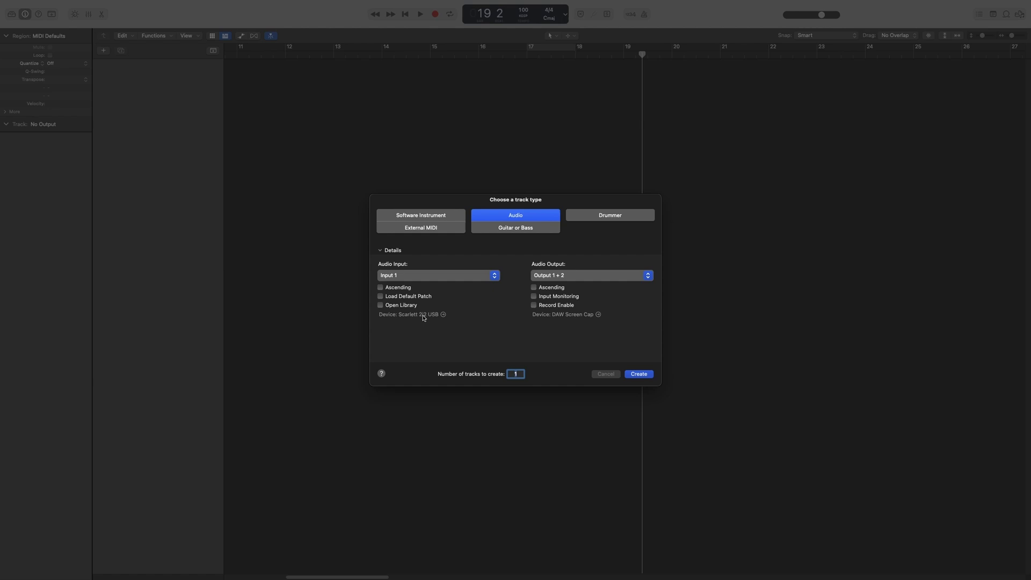
pyautogui.click(428, 277)
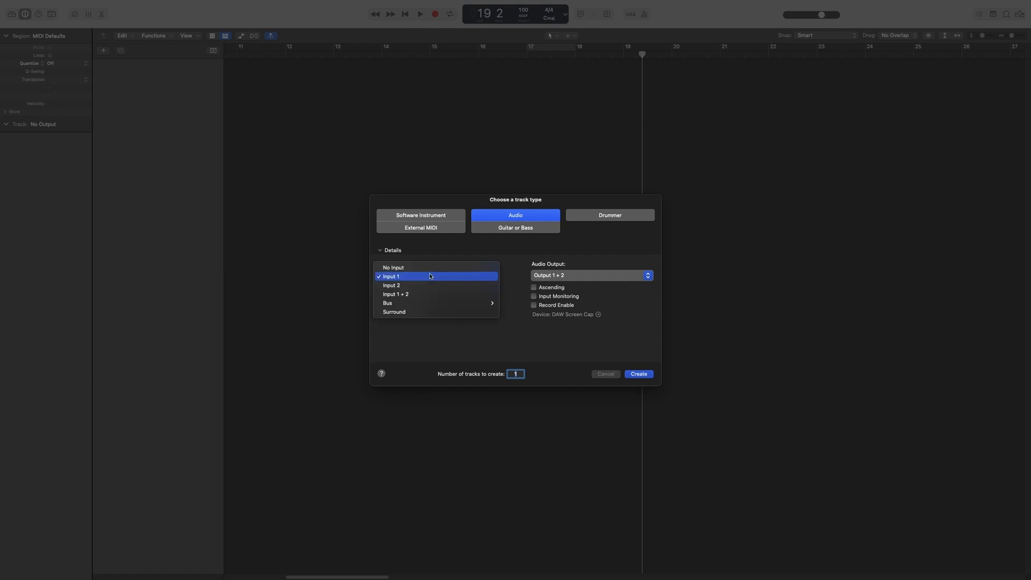
pyautogui.click(420, 327)
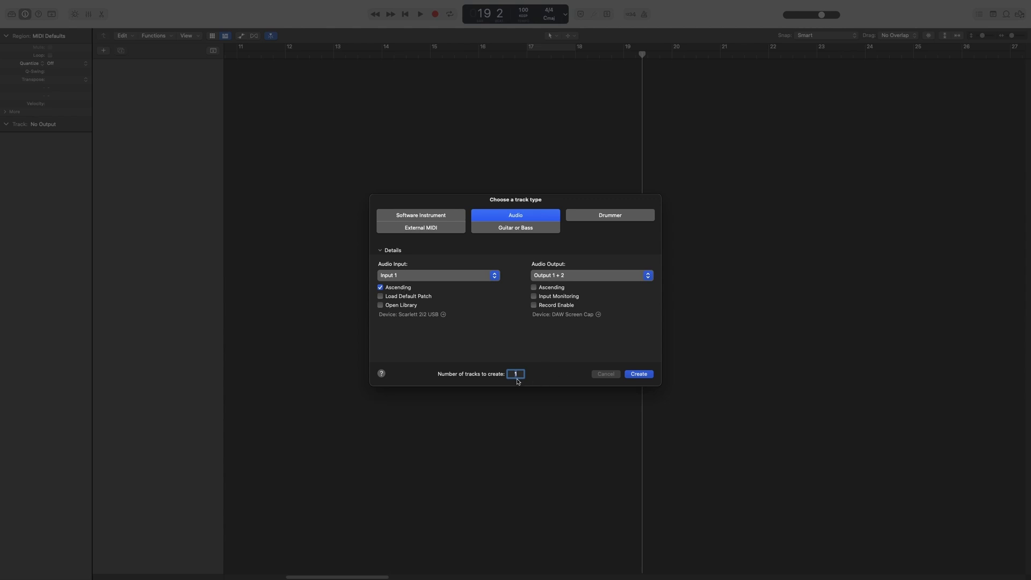
# Set the number of tracks to create to 3, keeping the input on Input 1
pyautogui.write('3')
pyautogui.click(459, 278)
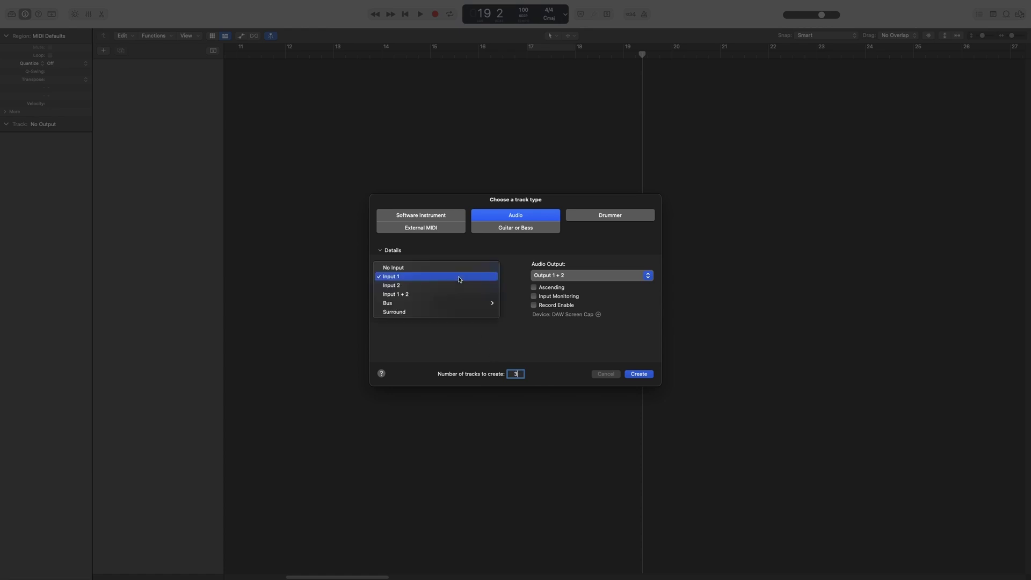
pyautogui.click(507, 344)
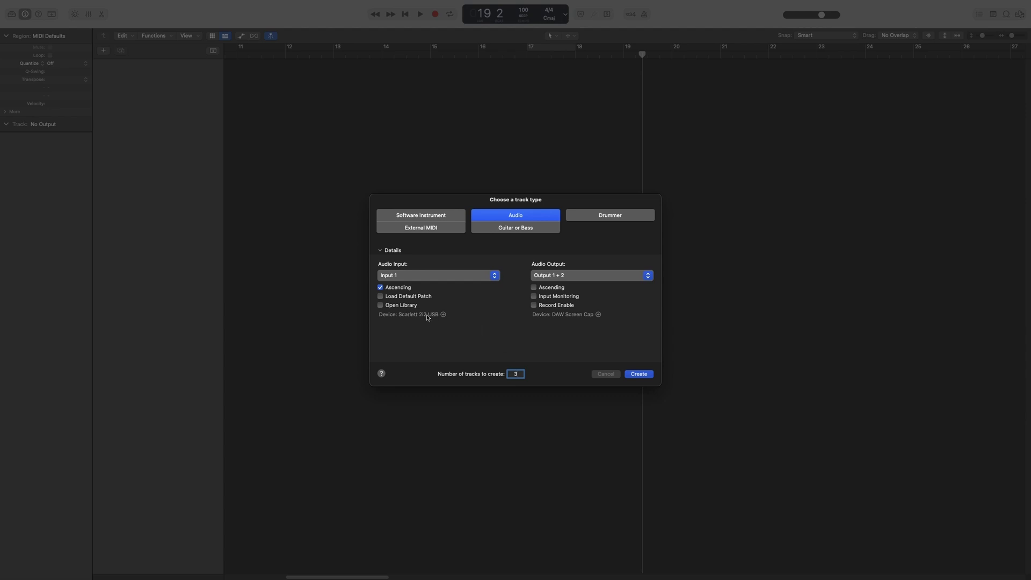
# Turn off Ascending, create the Audio 1 track, then delete it to reopen the New Track dialog
pyautogui.click(381, 287)
pyautogui.click(649, 375)
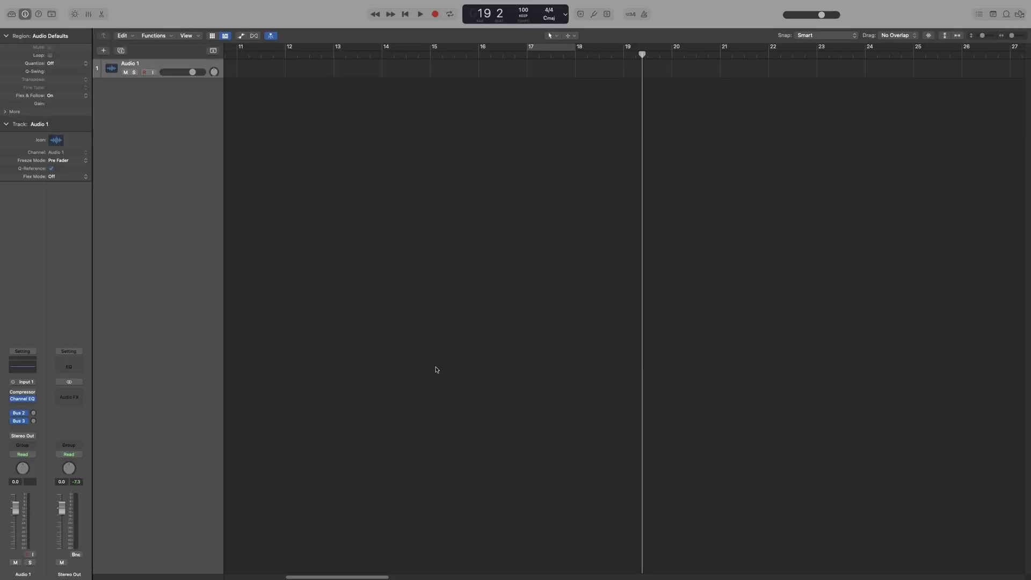
pyautogui.moveTo(25, 400)
pyautogui.press('super+BackSpace')
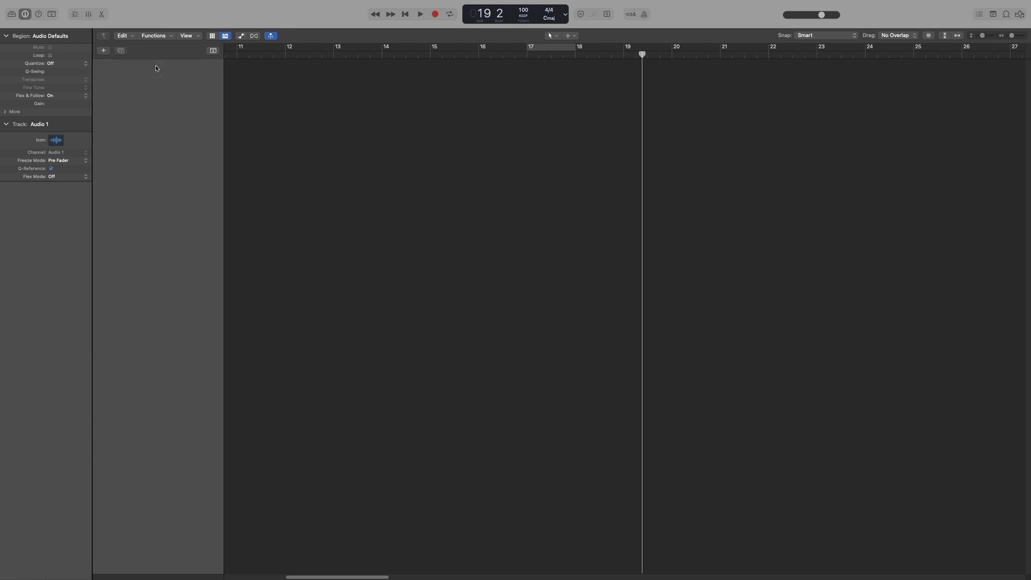
pyautogui.press('alt+super+n')
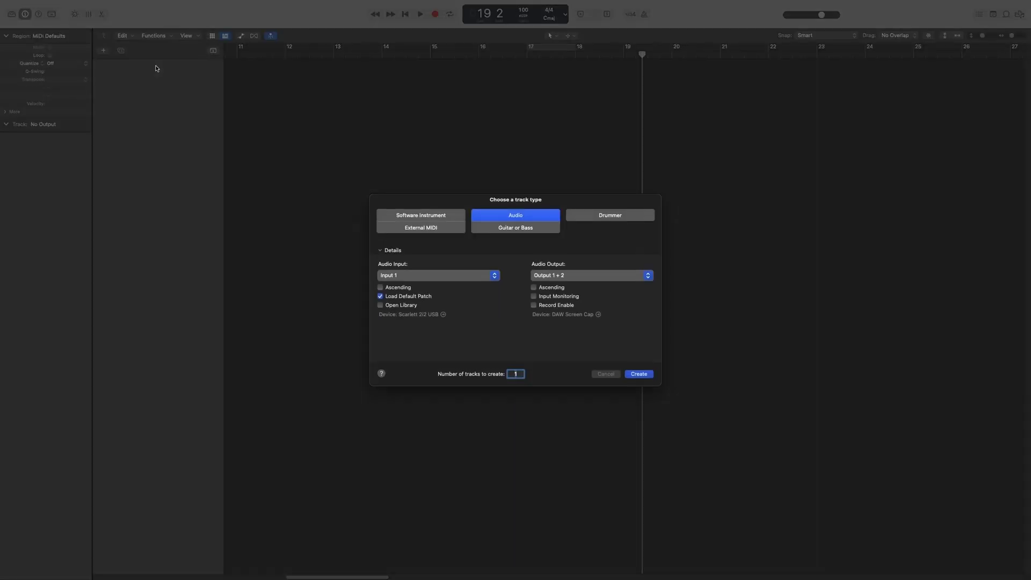
# Create an audio track, load Electric Guitar and Bass > Distorted Guitar > Custom Cabs, then delete it
pyautogui.click(380, 296)
pyautogui.click(637, 375)
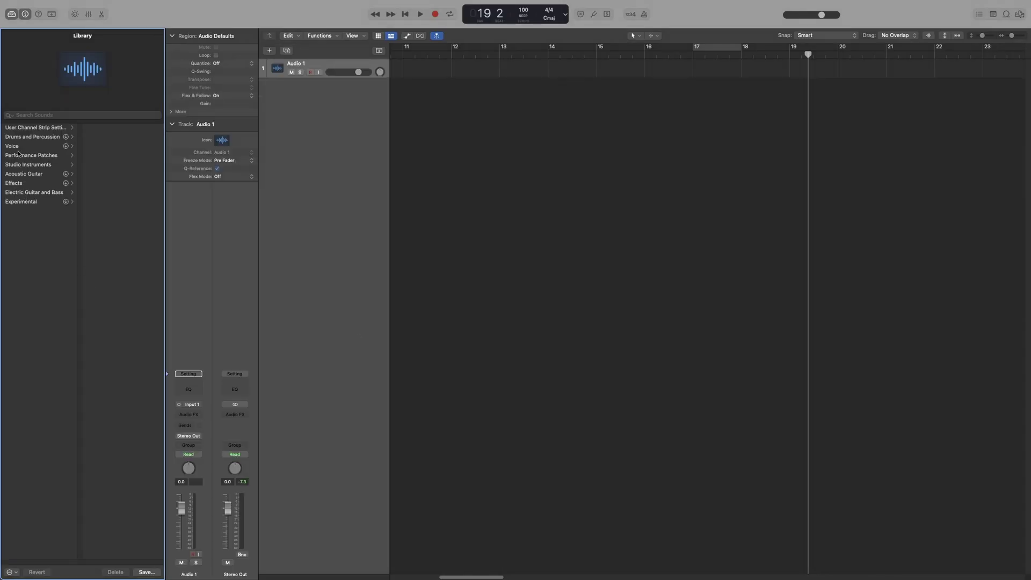
pyautogui.click(34, 193)
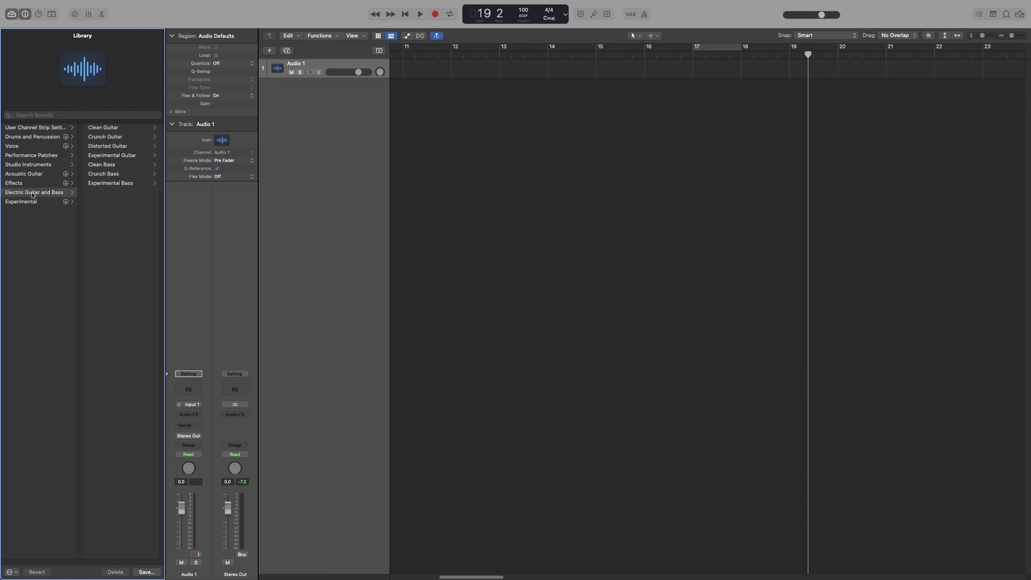
pyautogui.click(113, 146)
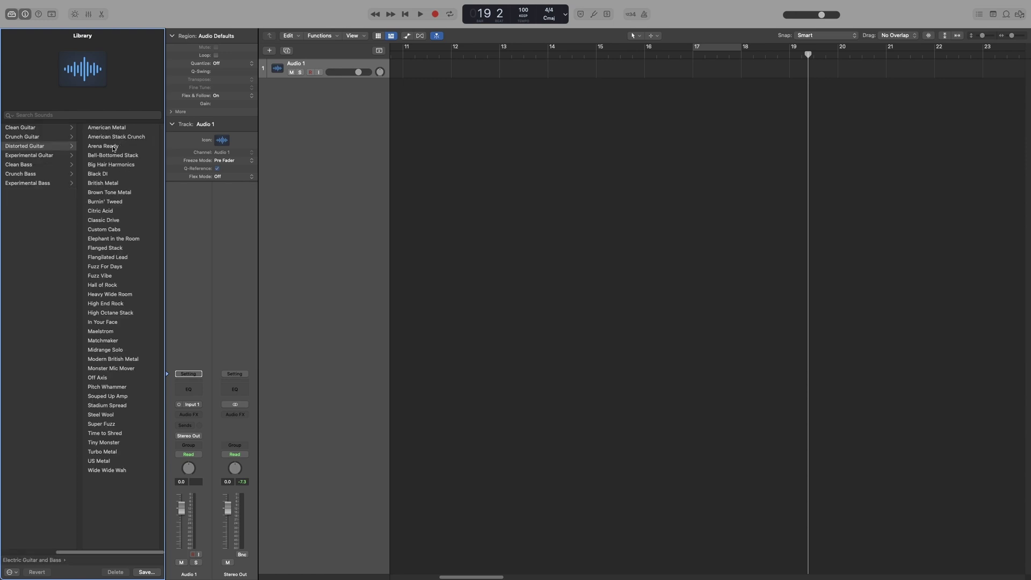
pyautogui.click(103, 229)
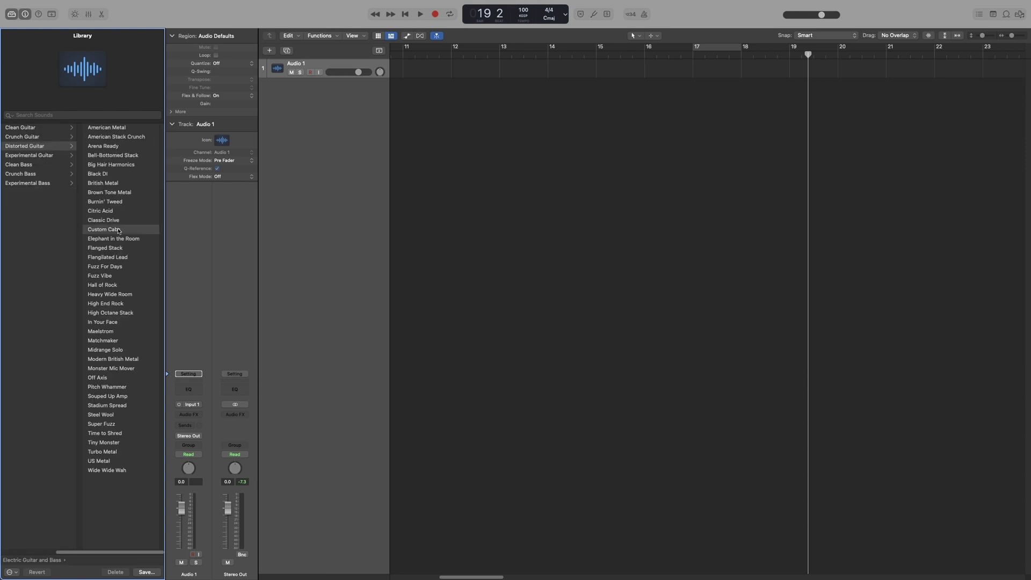
pyautogui.click(323, 60)
pyautogui.press('super+BackSpace')
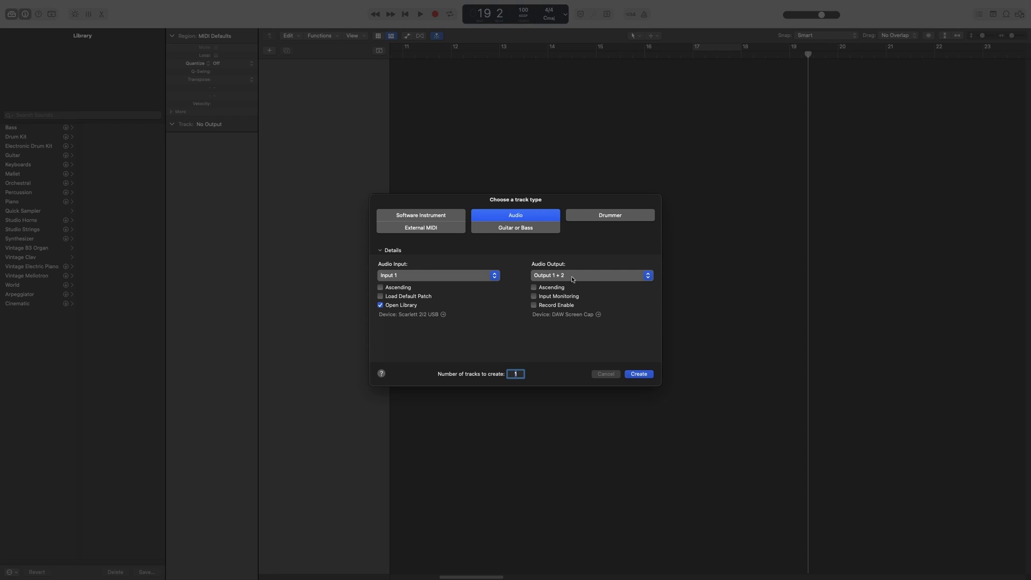
# Review the Audio Output choices and keep the output on Output 1 + 2
pyautogui.click(571, 278)
pyautogui.moveTo(621, 290)
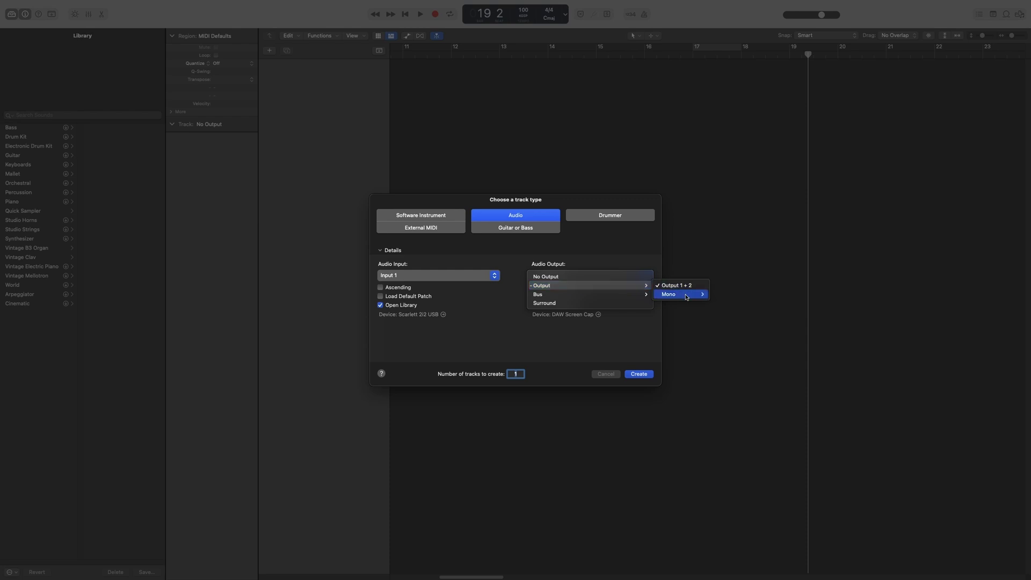
pyautogui.moveTo(692, 294)
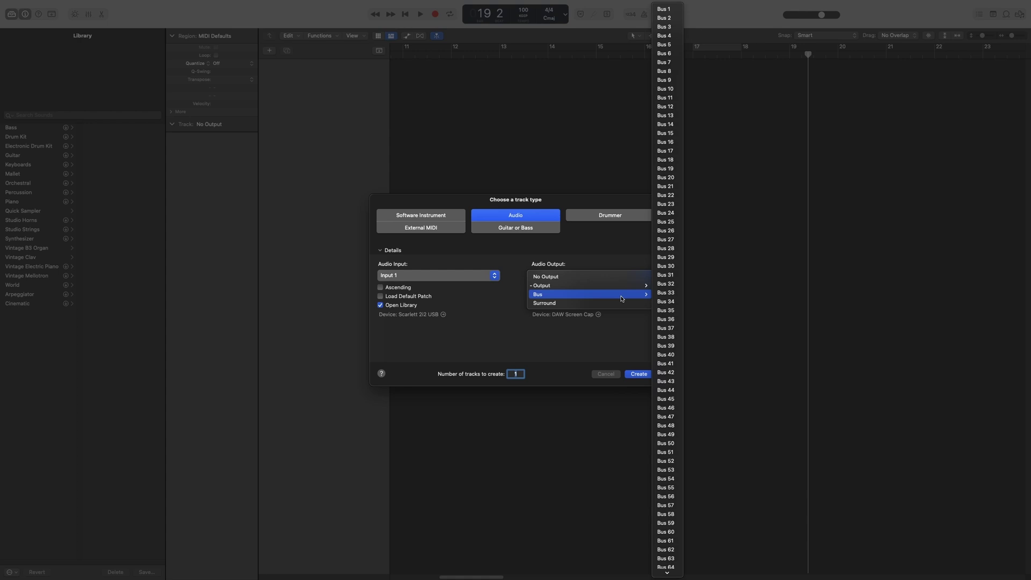
pyautogui.press('Escape')
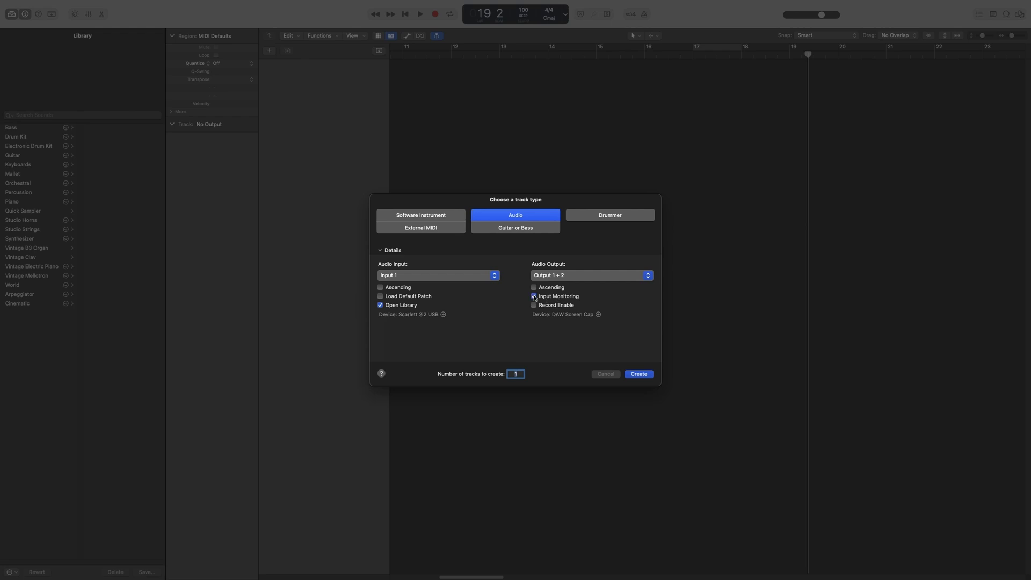
# Turn on Record Enable, turn off Input Monitoring, and toggle the Open Library option
pyautogui.click(533, 305)
pyautogui.click(534, 296)
pyautogui.click(380, 305)
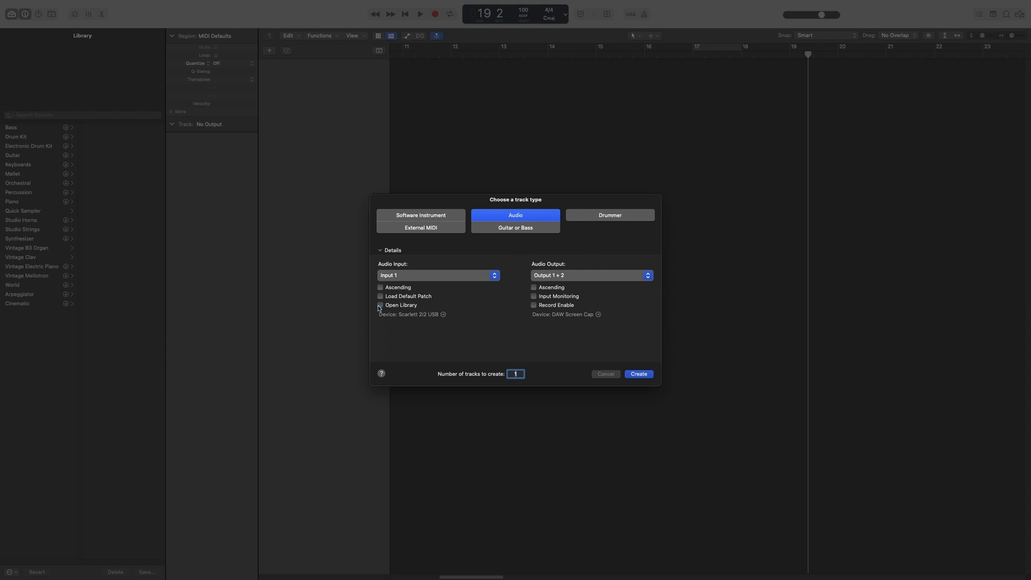
# Create a Guitar or Bass track, Guitar 1, with Input Monitoring turned on
pyautogui.click(513, 231)
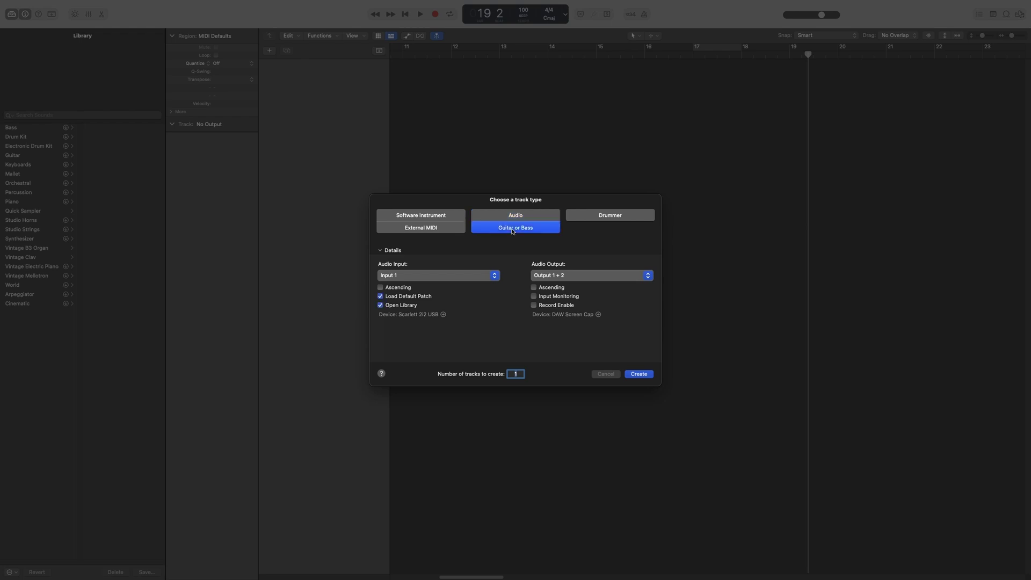
pyautogui.click(534, 297)
pyautogui.click(645, 373)
# Hide the Library and delete the Guitar 1 track
pyautogui.click(299, 64)
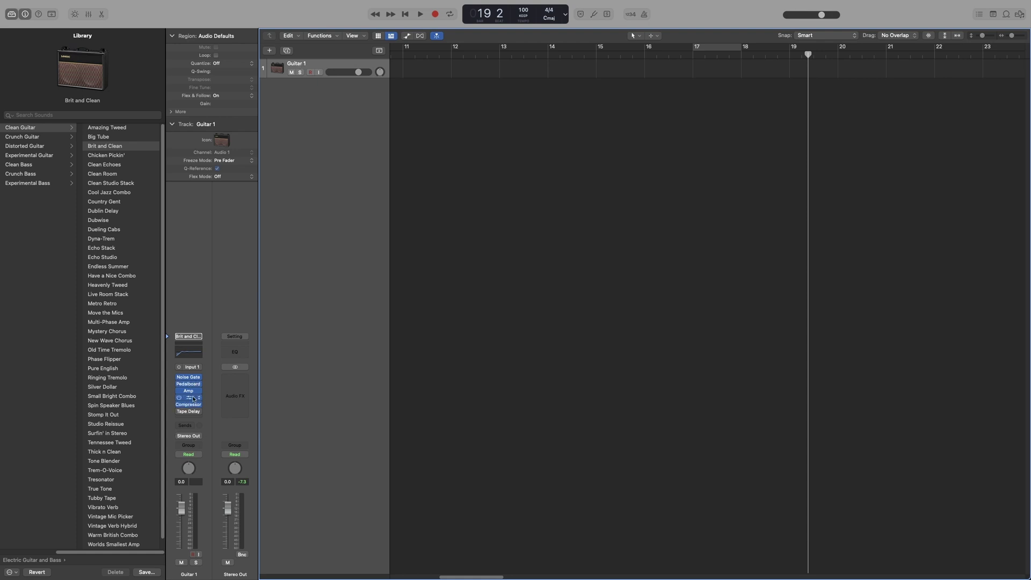
pyautogui.press('y')
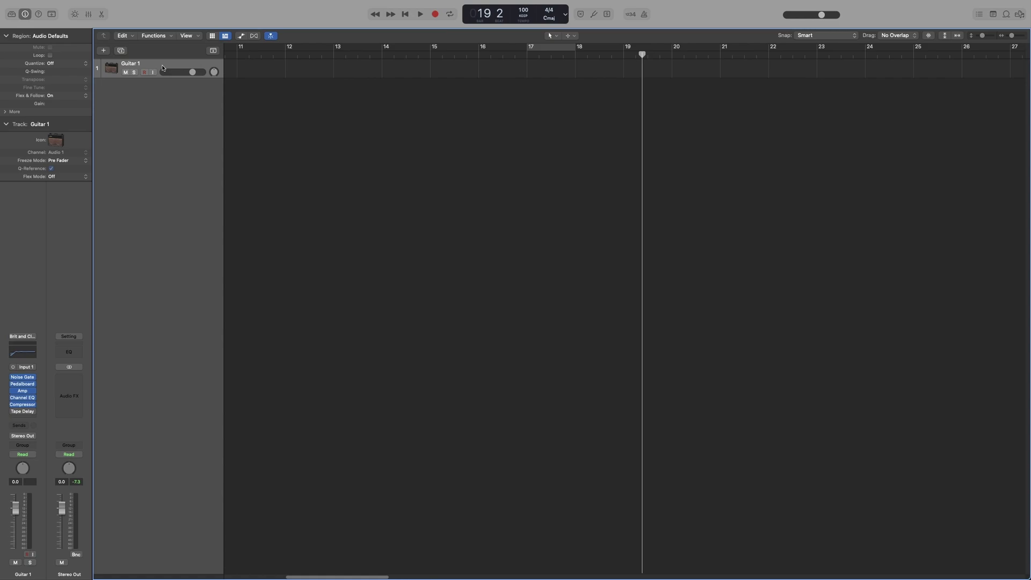
pyautogui.press('super+BackSpace')
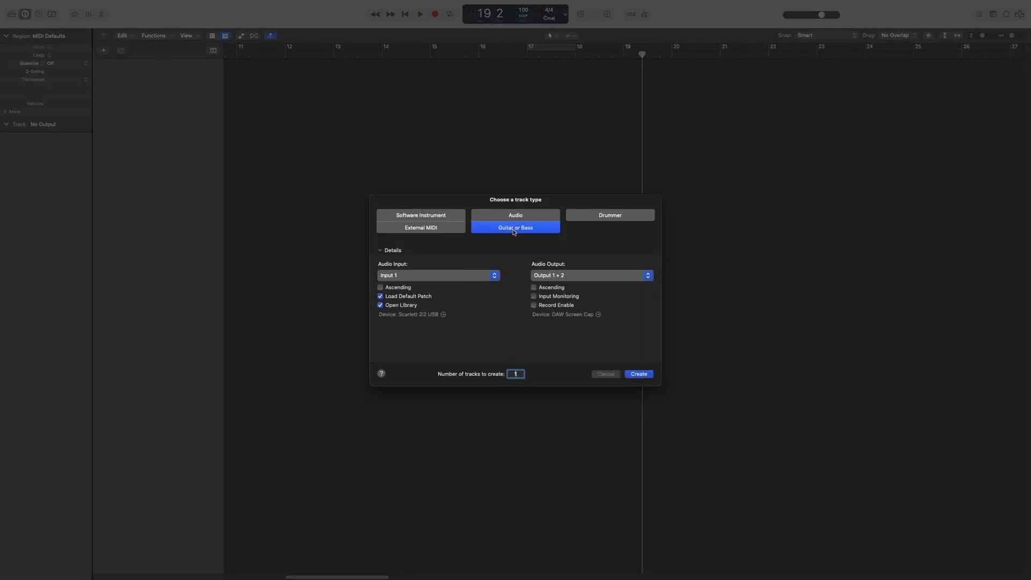
# Compare Software Instrument and External MIDI track types, ending on External MIDI
pyautogui.click(414, 220)
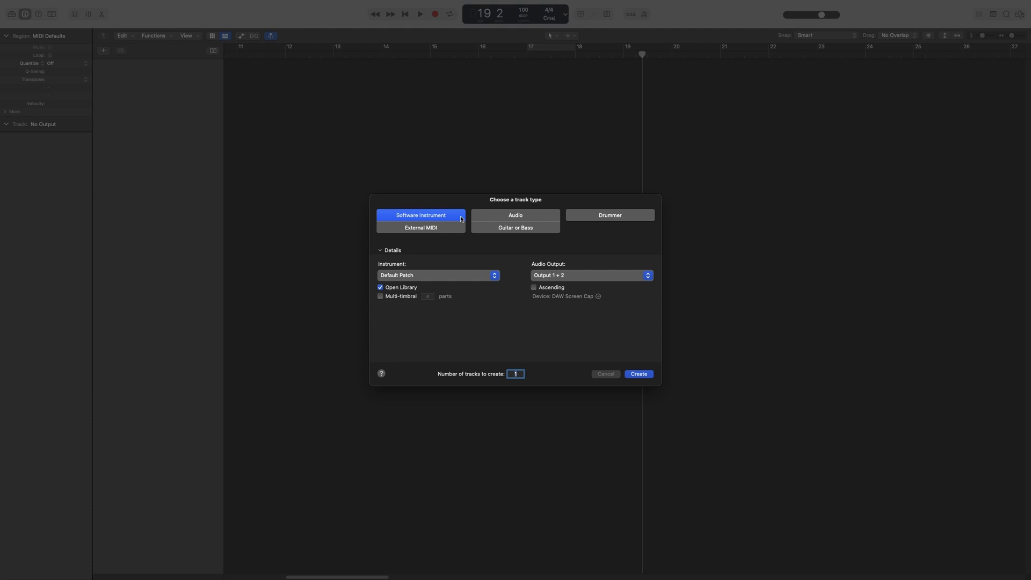
pyautogui.click(424, 232)
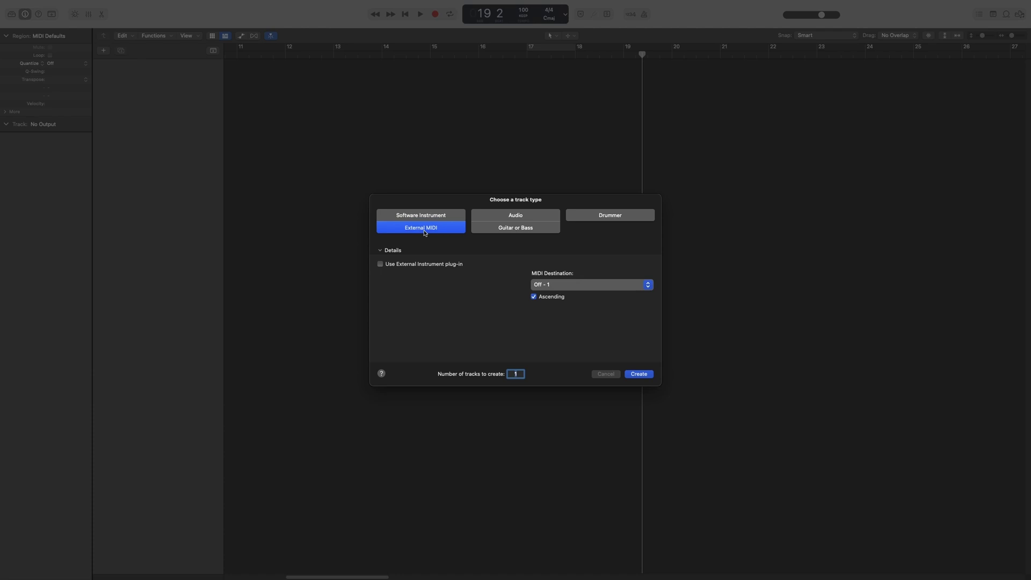
pyautogui.click(425, 219)
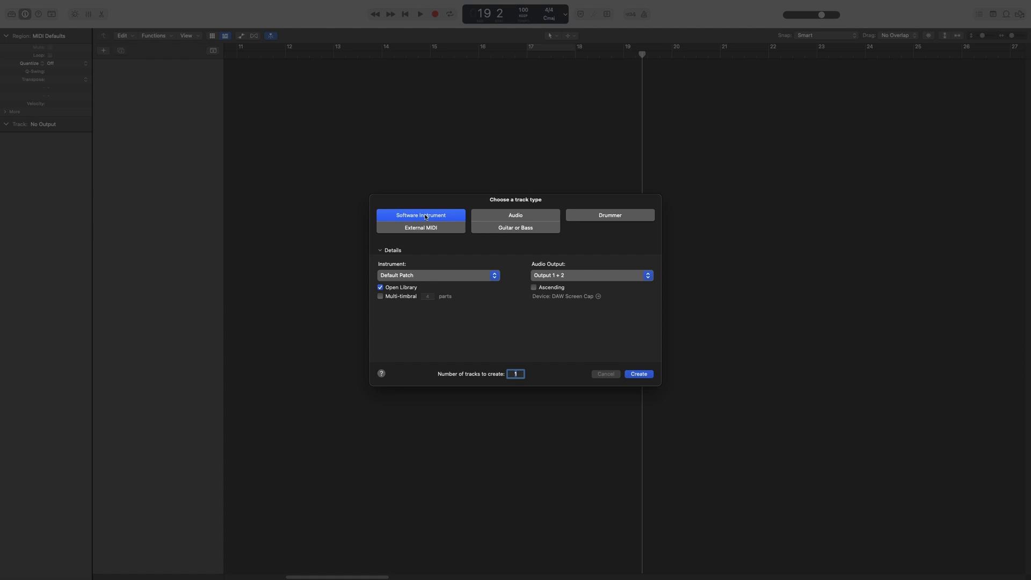
pyautogui.click(426, 229)
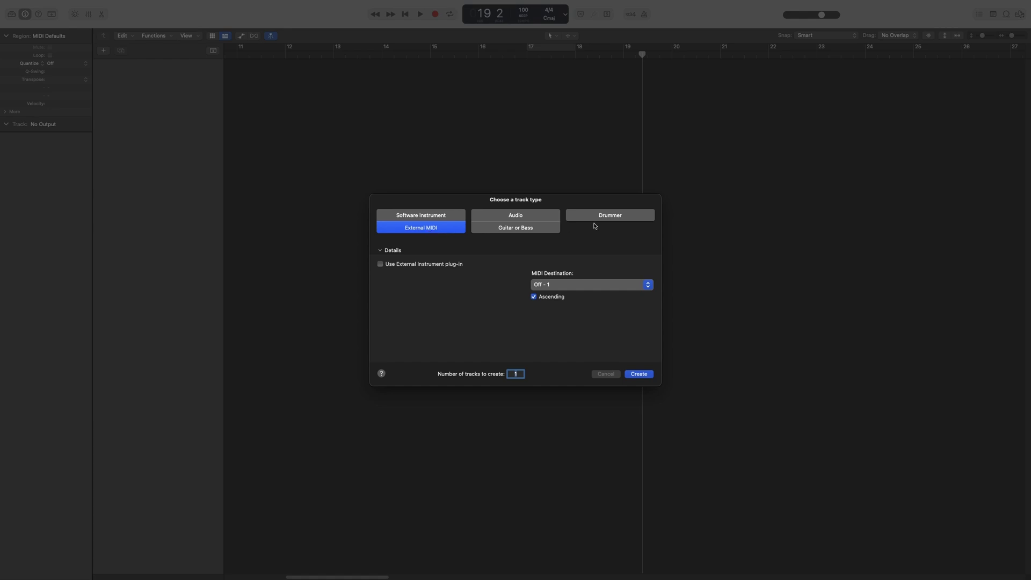
# Review the Drummer options, then switch the track type to Audio
pyautogui.click(617, 217)
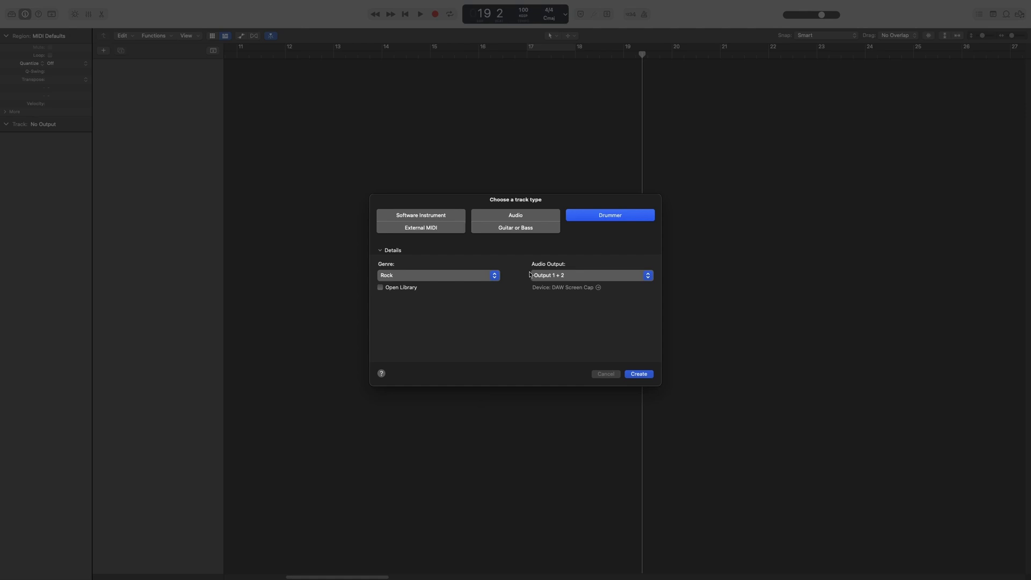
pyautogui.click(521, 213)
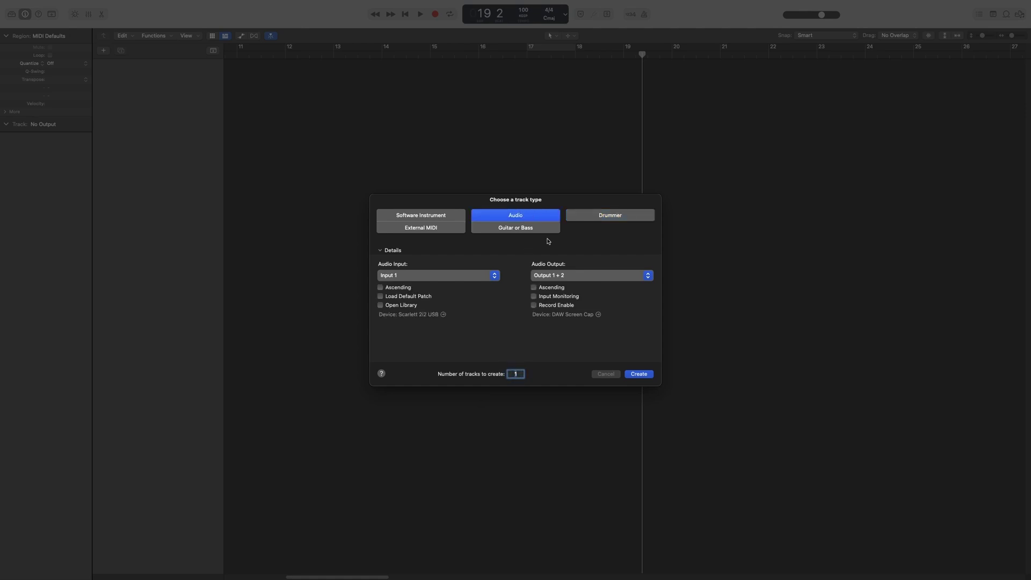
# Create one Audio 1 track on Input 1 and open the Mixer with X
pyautogui.click(639, 375)
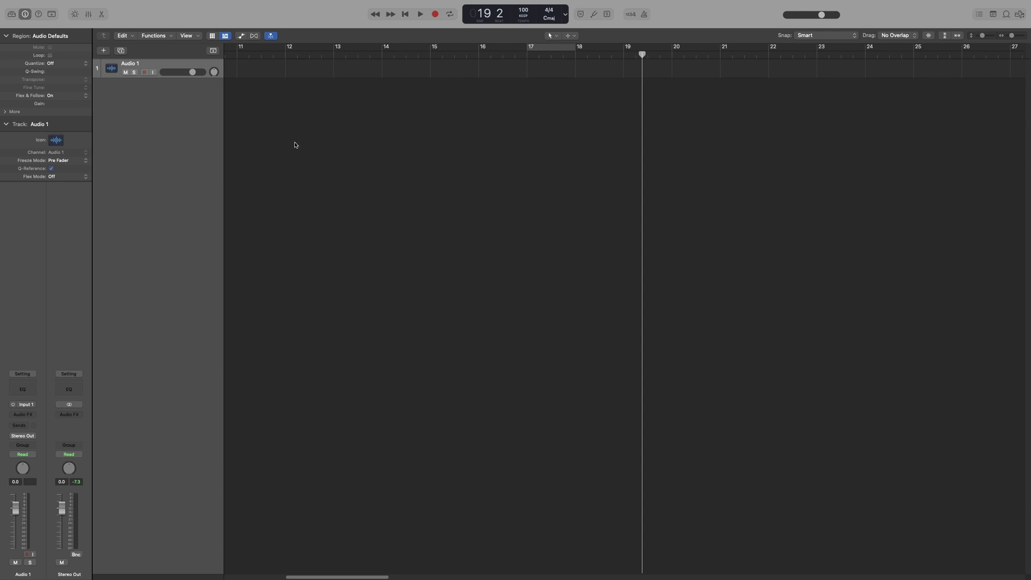
pyautogui.press('x')
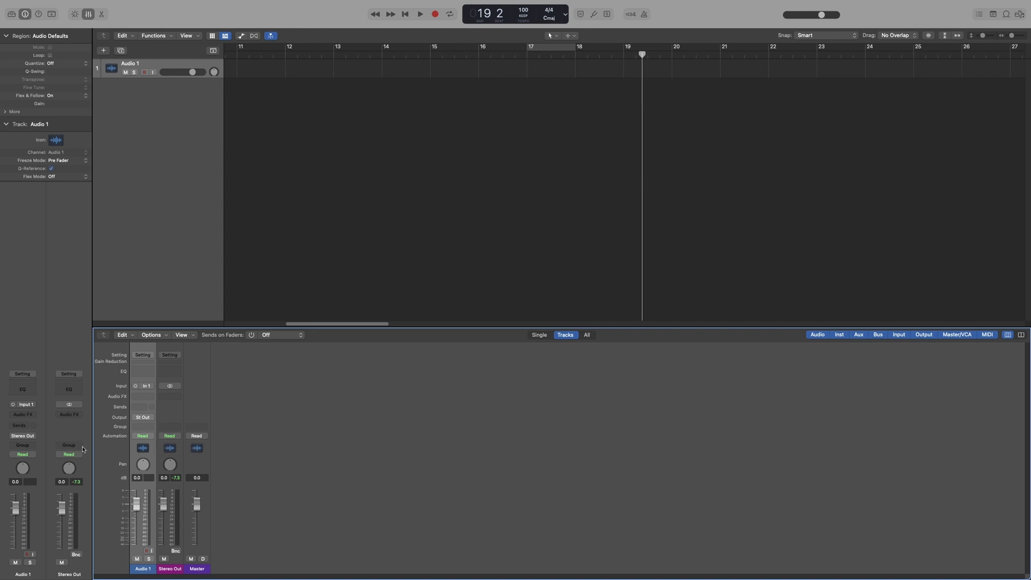
# Insert Delay > Echo in Audio 1's first Audio FX slot
pyautogui.click(31, 416)
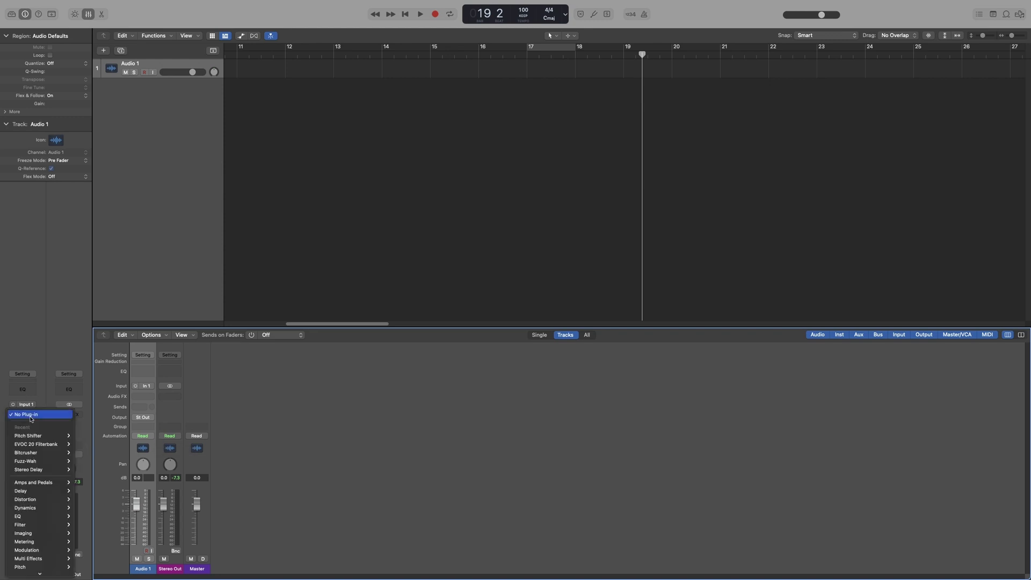
pyautogui.moveTo(43, 491)
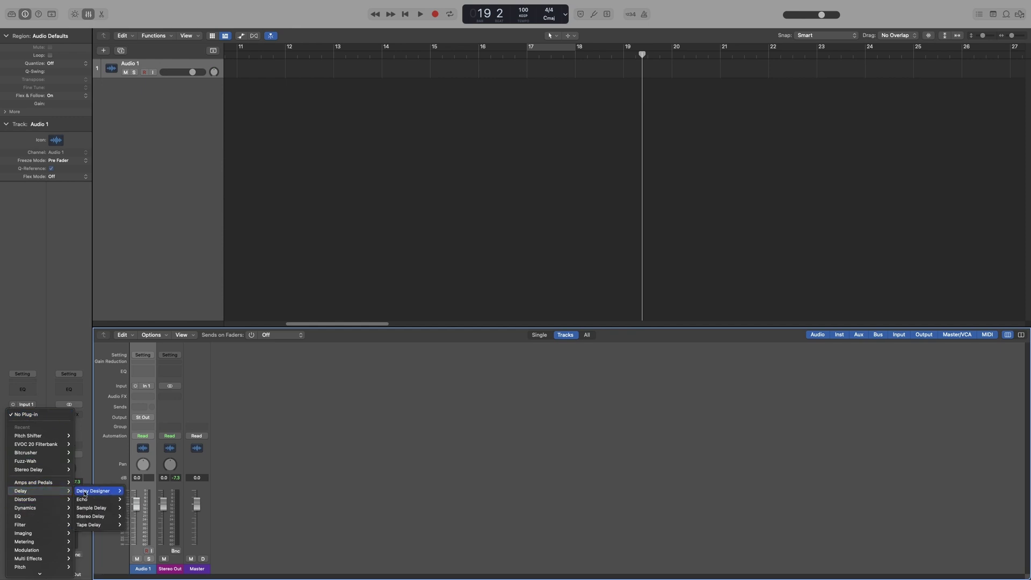
pyautogui.moveTo(105, 493)
pyautogui.click(135, 500)
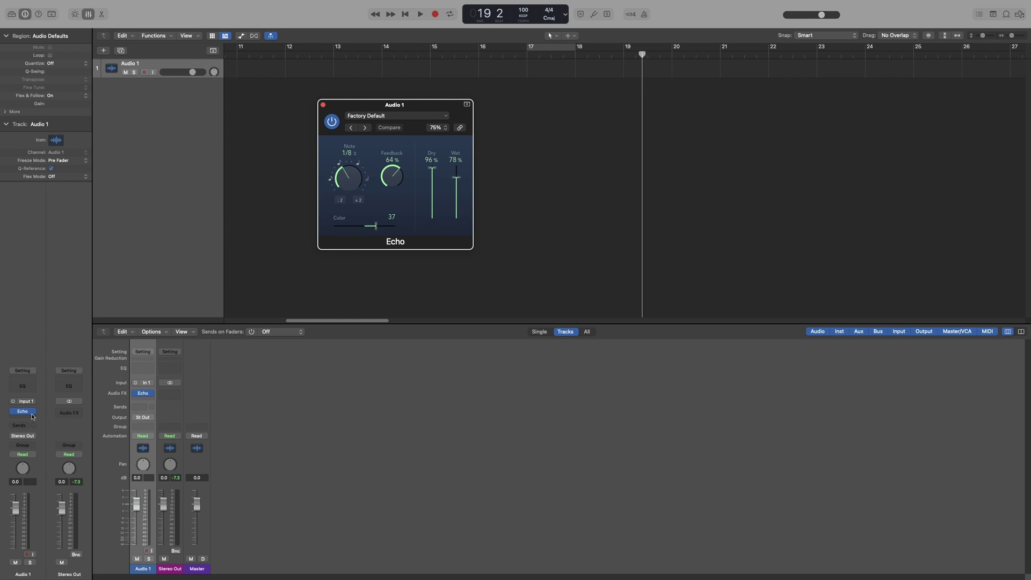
# Add EQ > Channel EQ in the next slot and close both plug-in windows
pyautogui.moveTo(148, 393)
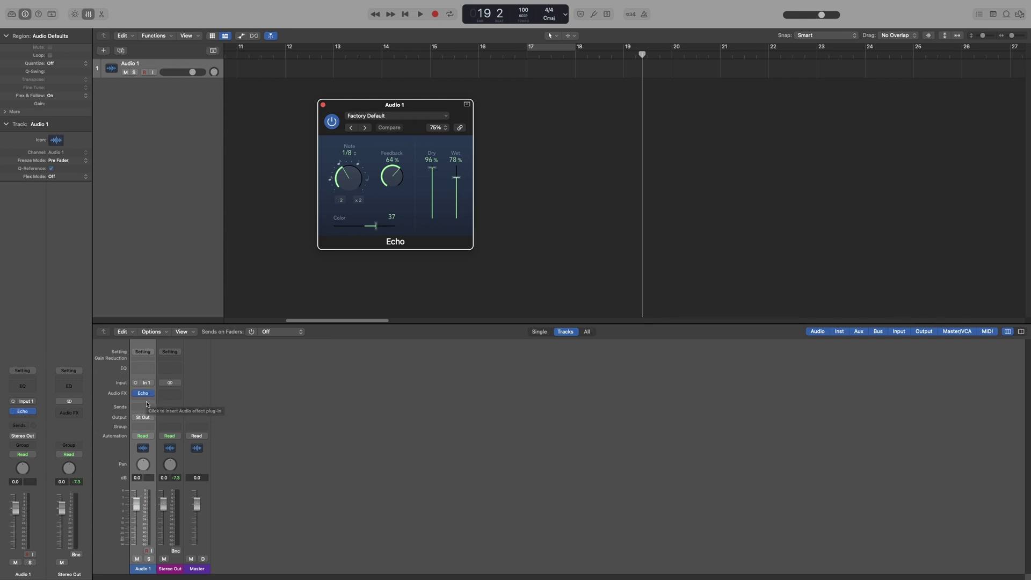
pyautogui.click(145, 396)
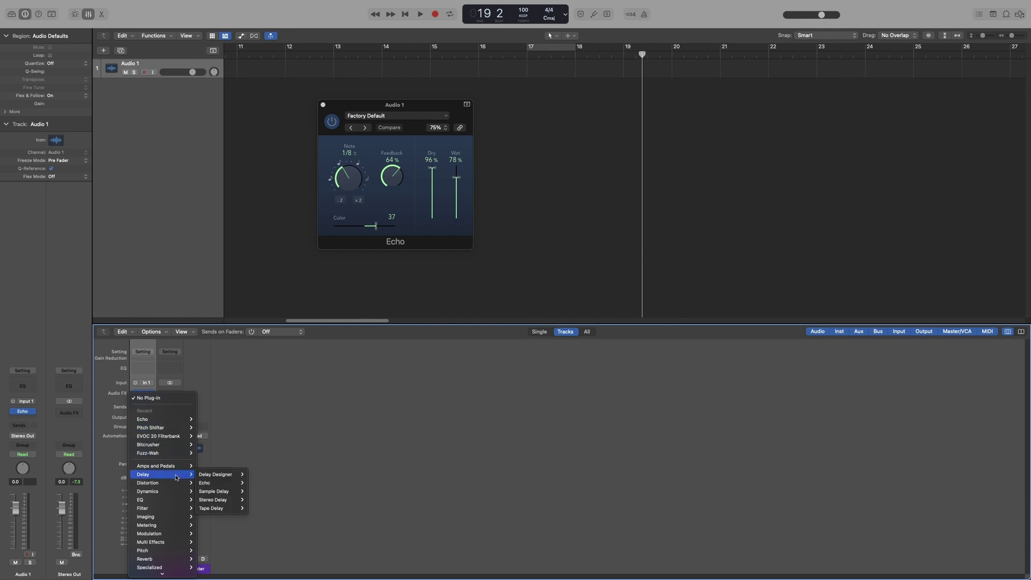
pyautogui.moveTo(161, 499)
pyautogui.moveTo(225, 502)
pyautogui.click(271, 500)
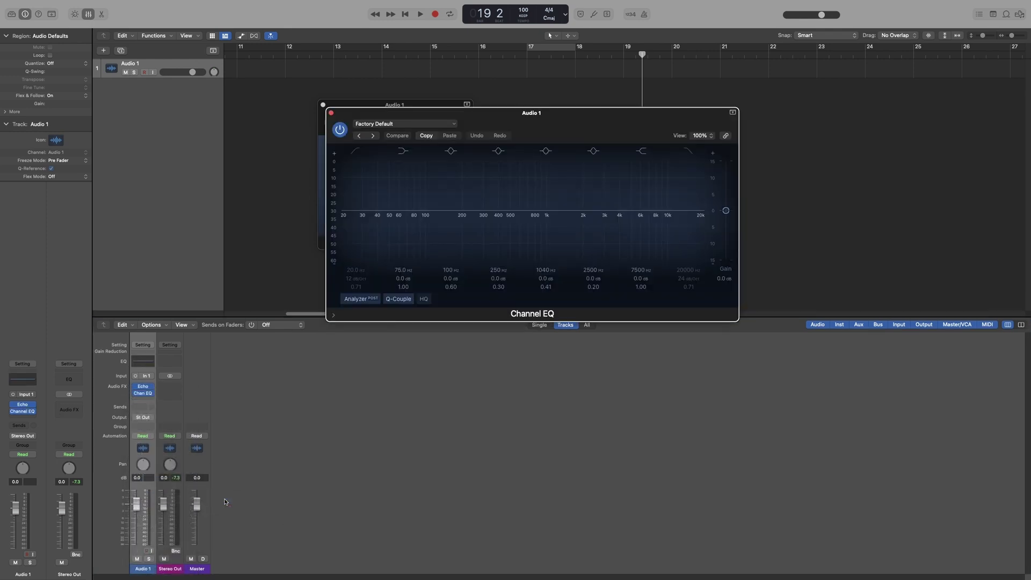
pyautogui.moveTo(24, 413)
pyautogui.click(331, 112)
pyautogui.click(323, 106)
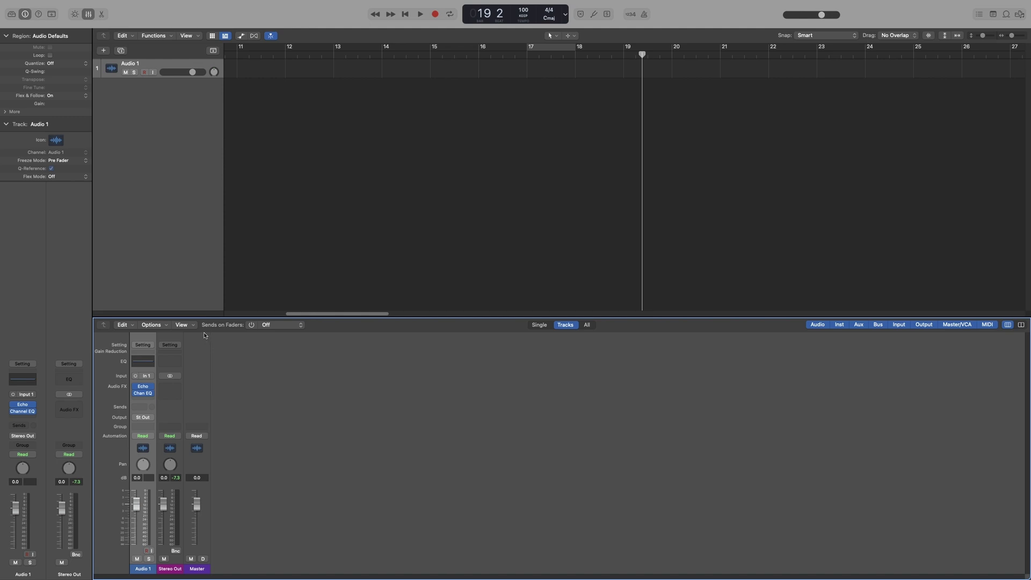
# Hide the Mixer with X so the tracks area fills the window
pyautogui.press('x')
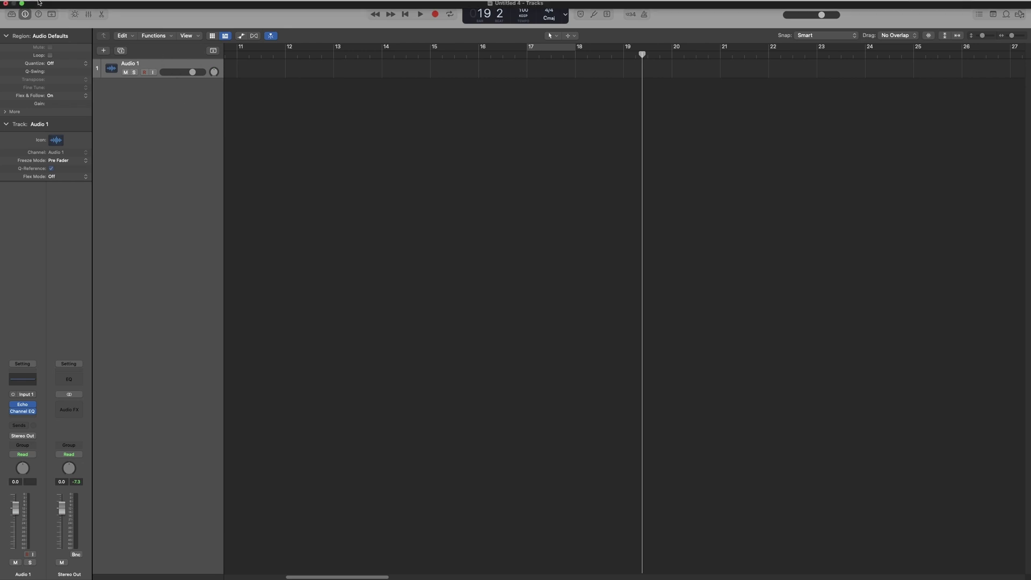
# Add an Audio 2 track and a Classic Electric Piano instrument track using the new-track shortcuts
pyautogui.click(97, 5)
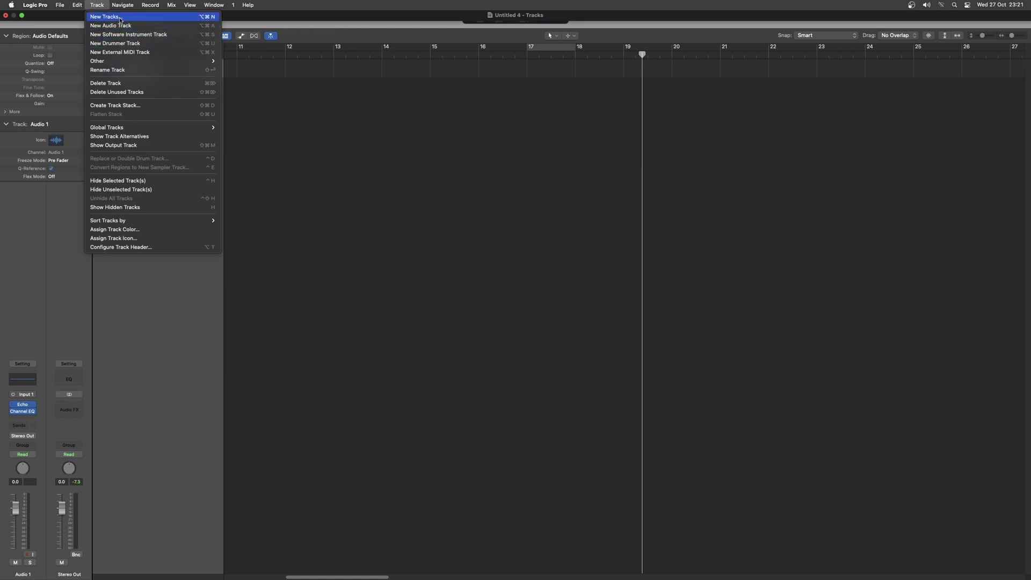
pyautogui.click(165, 349)
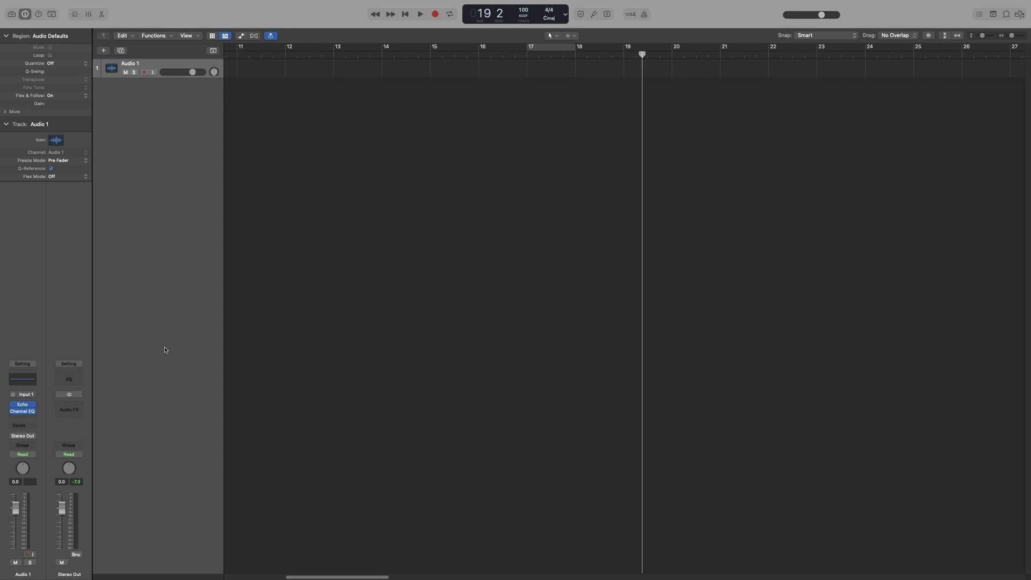
pyautogui.press('alt+super+n')
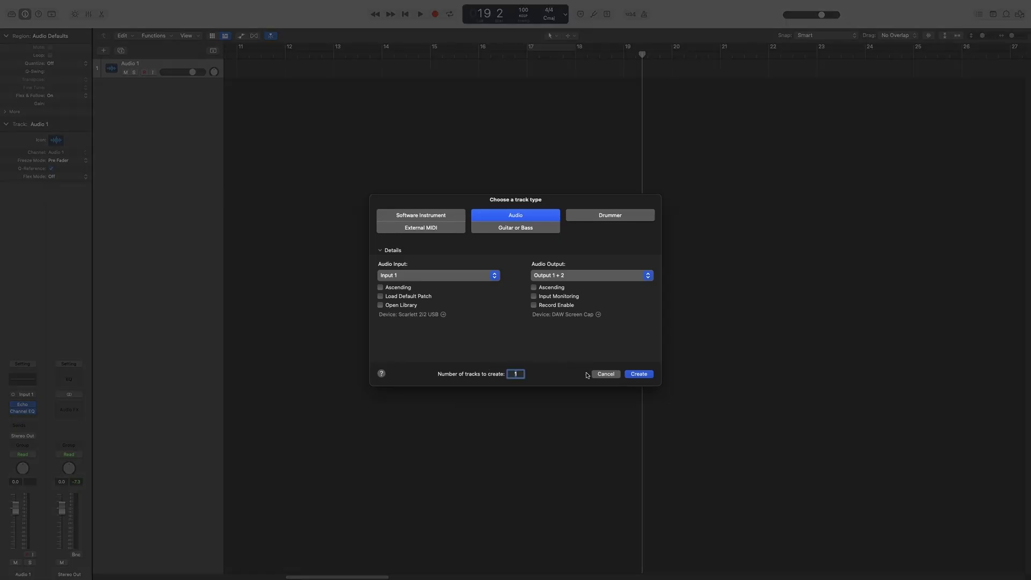
pyautogui.click(606, 374)
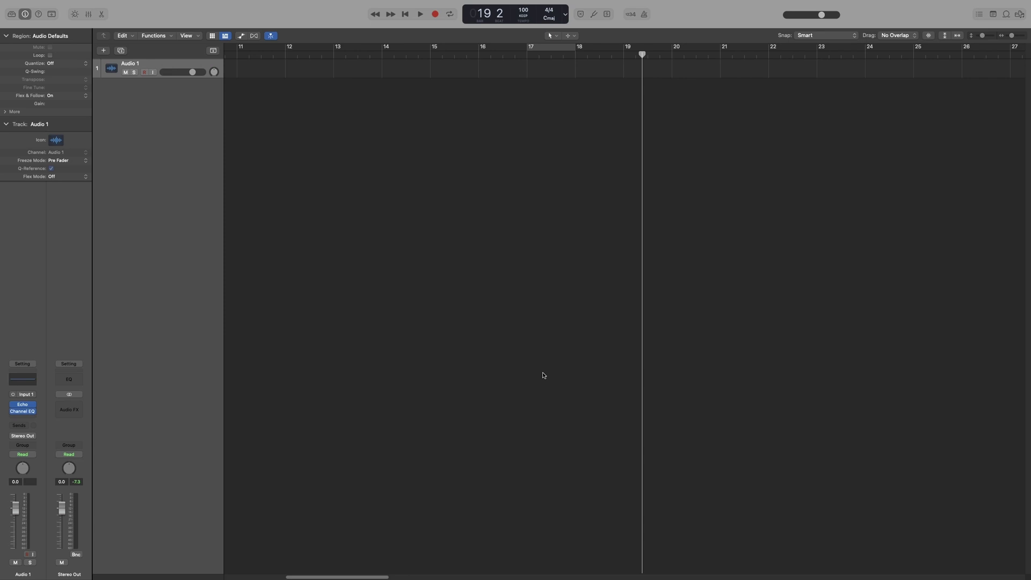
pyautogui.press('alt+super+a')
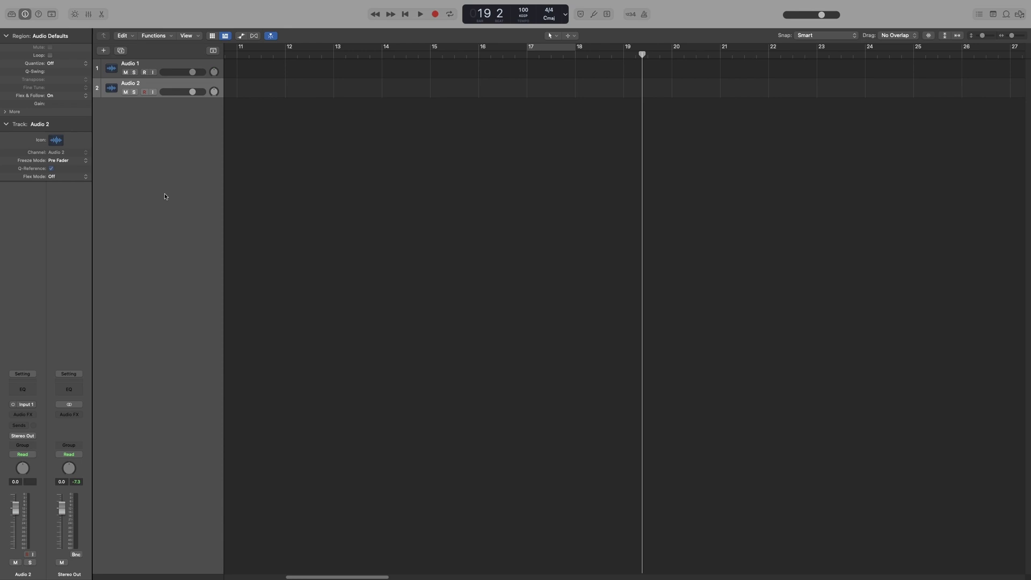
pyautogui.press('alt+super+s')
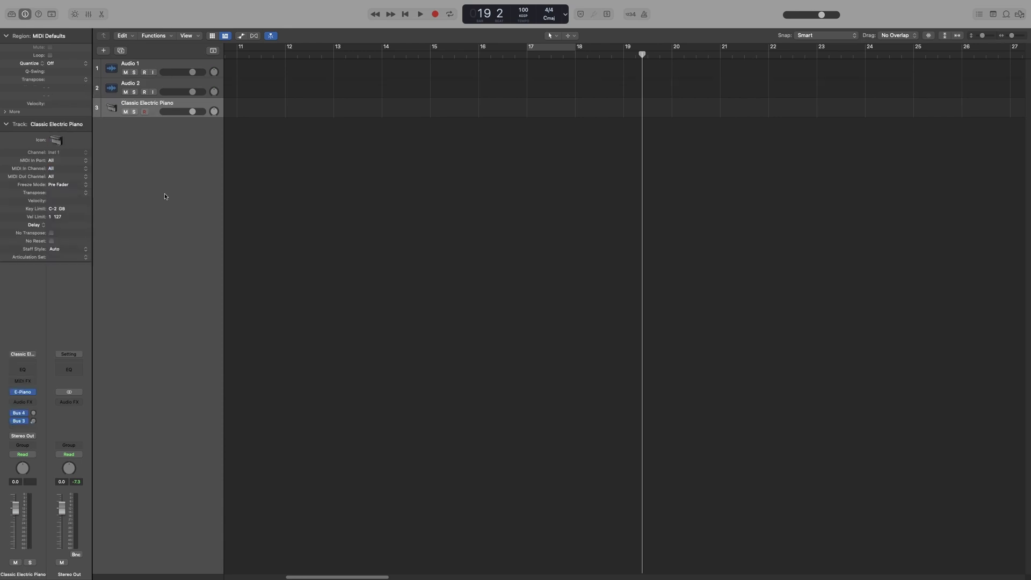
# Add an Audio 3 track, then a second Classic Electric Piano track with the same settings
pyautogui.click(105, 54)
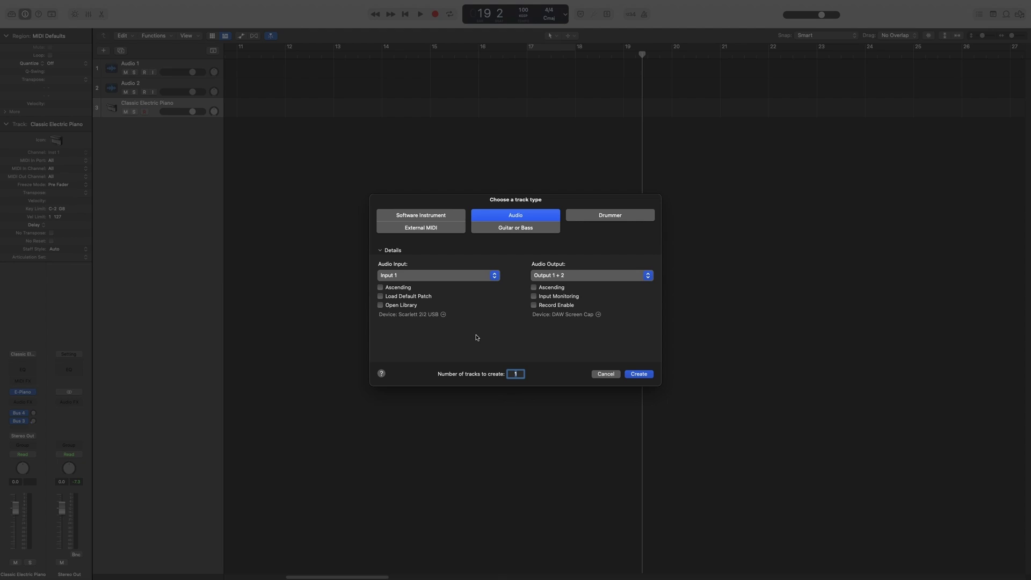
pyautogui.click(639, 374)
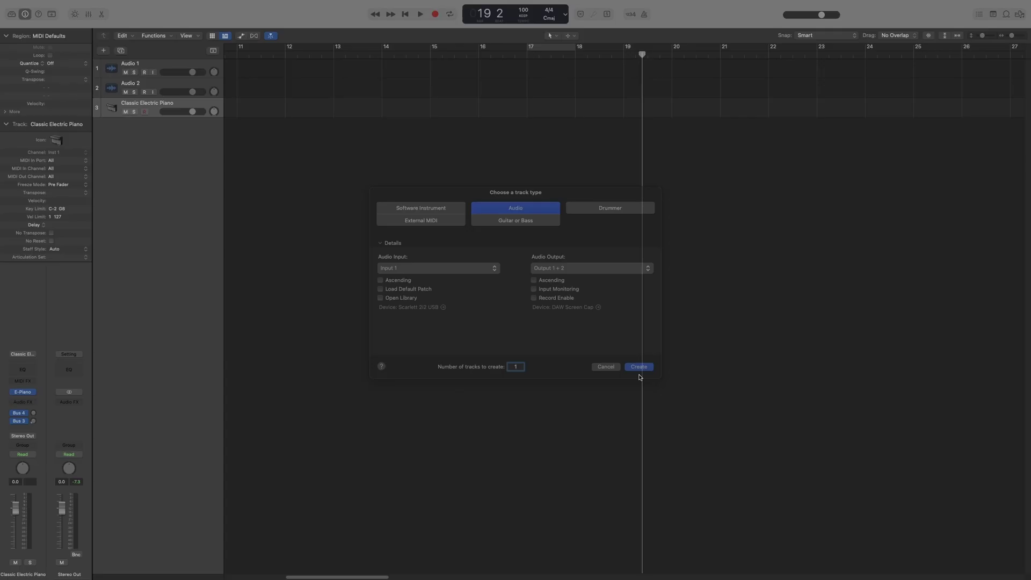
pyautogui.click(154, 107)
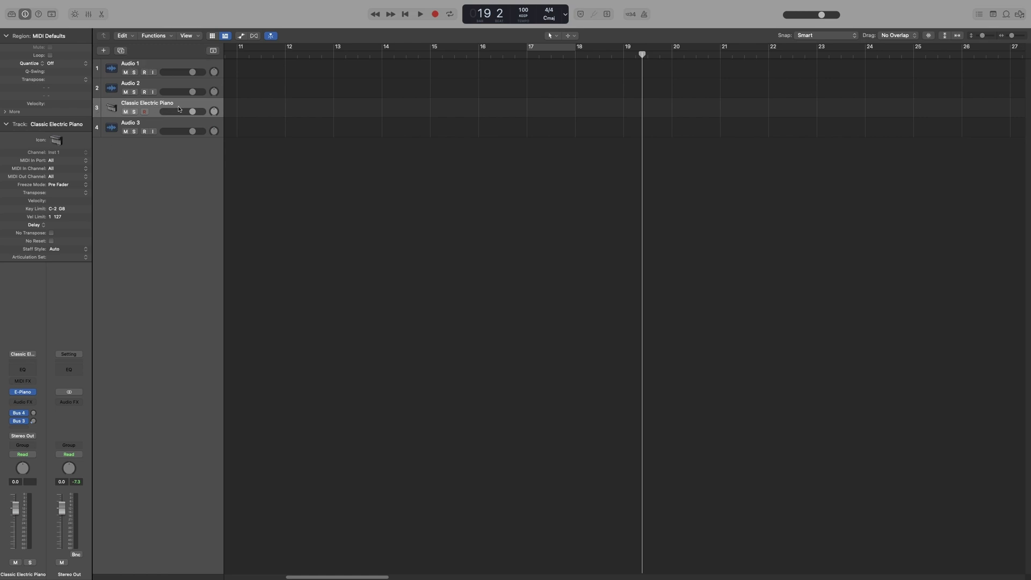
pyautogui.click(122, 50)
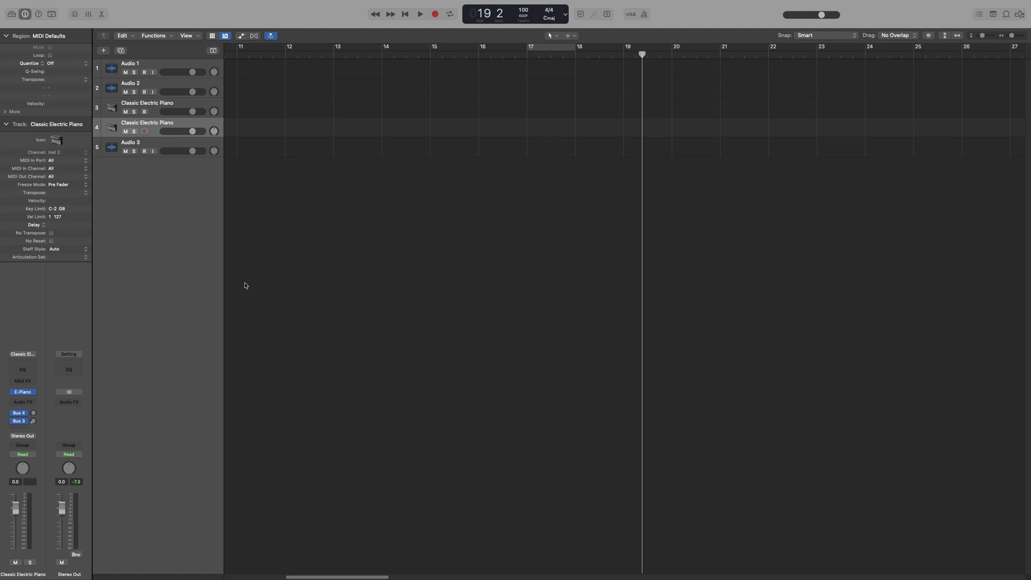
# Drop the 80s Synth FX Riser 01 loop onto a new track, add Audio 5, and duplicate the riser track
pyautogui.click(1006, 14)
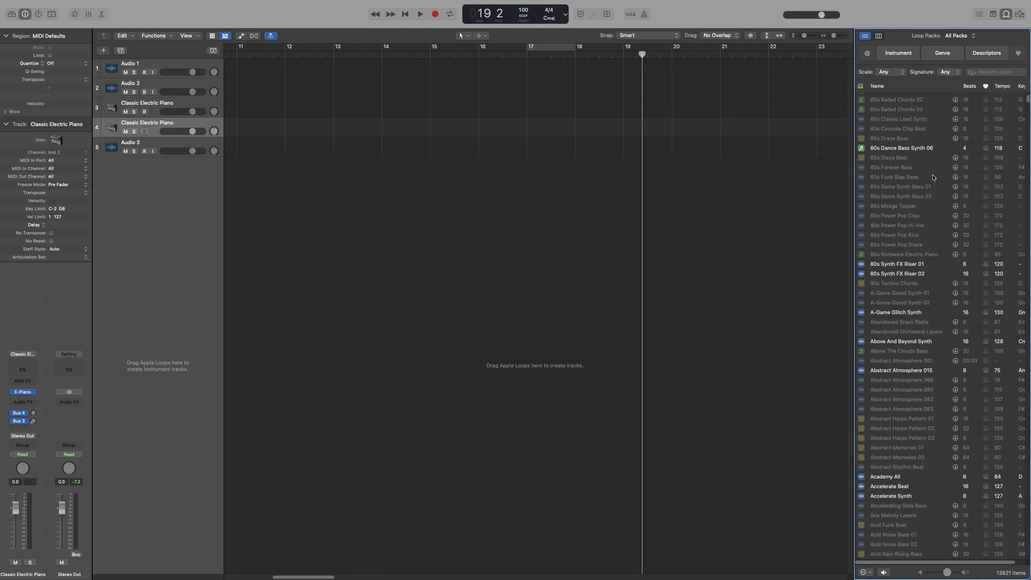
pyautogui.moveTo(905, 265); pyautogui.dragTo(249, 172)
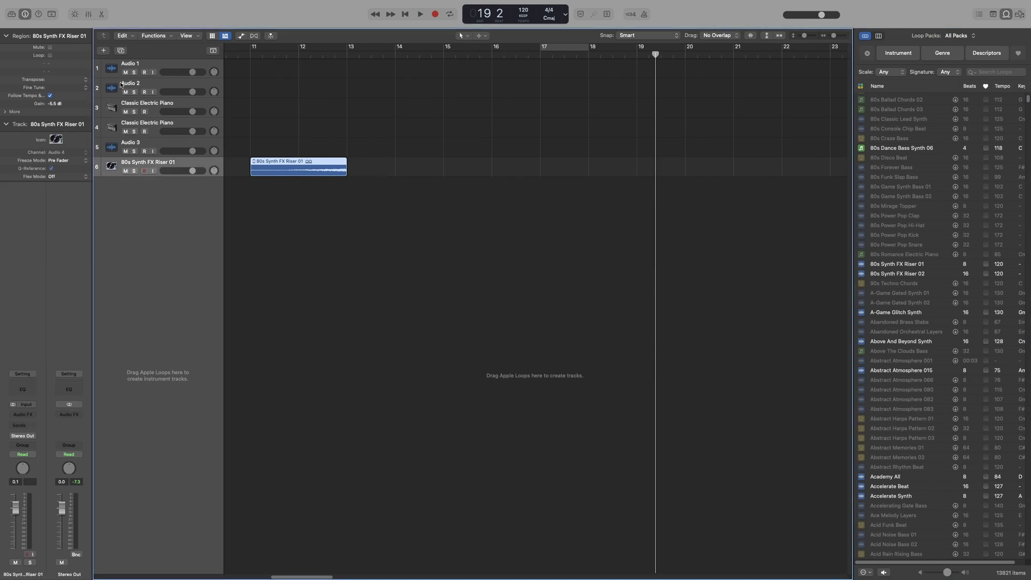
pyautogui.click(120, 51)
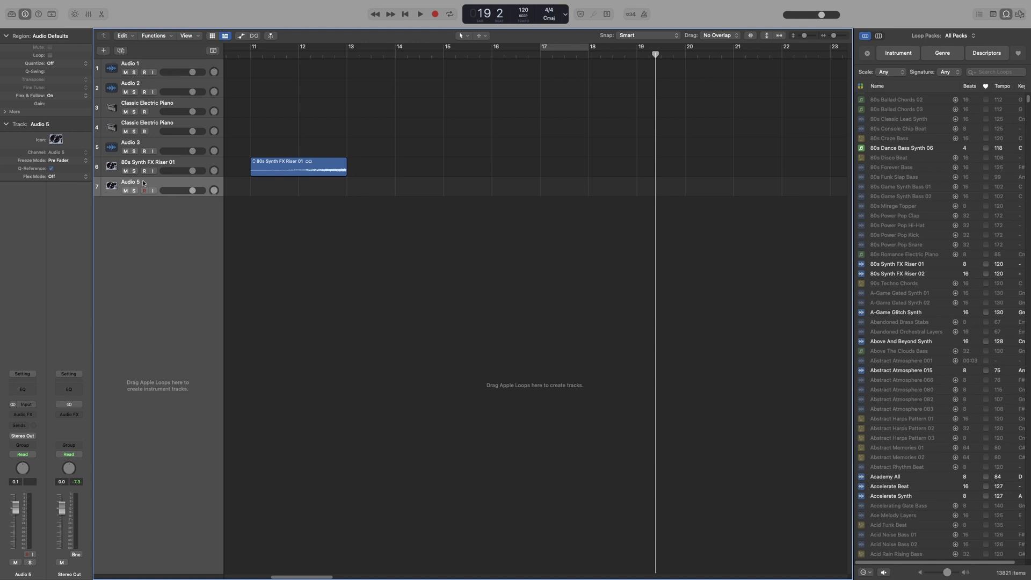
pyautogui.click(283, 173)
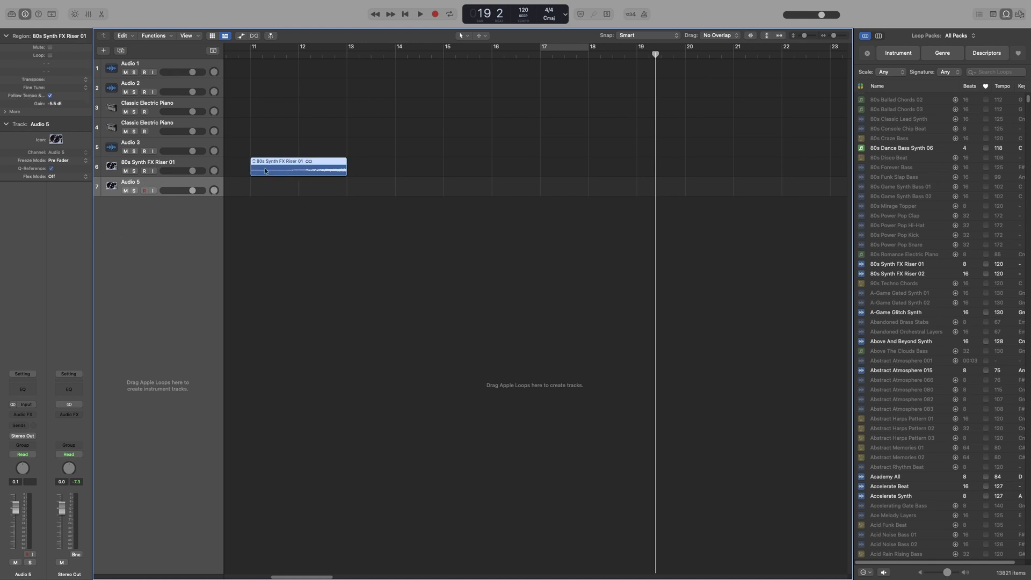
pyautogui.click(161, 163)
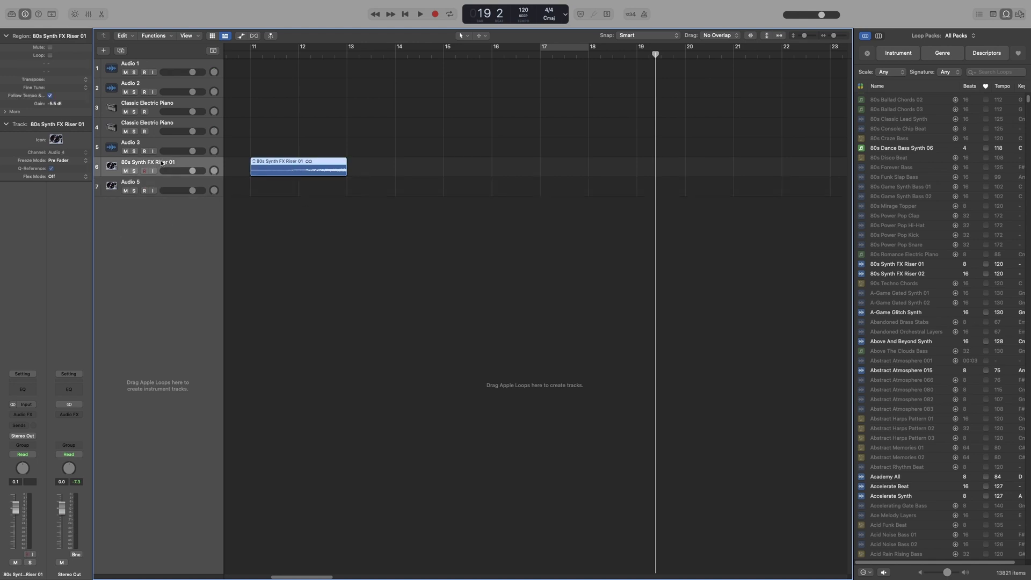
pyautogui.press('super+d')
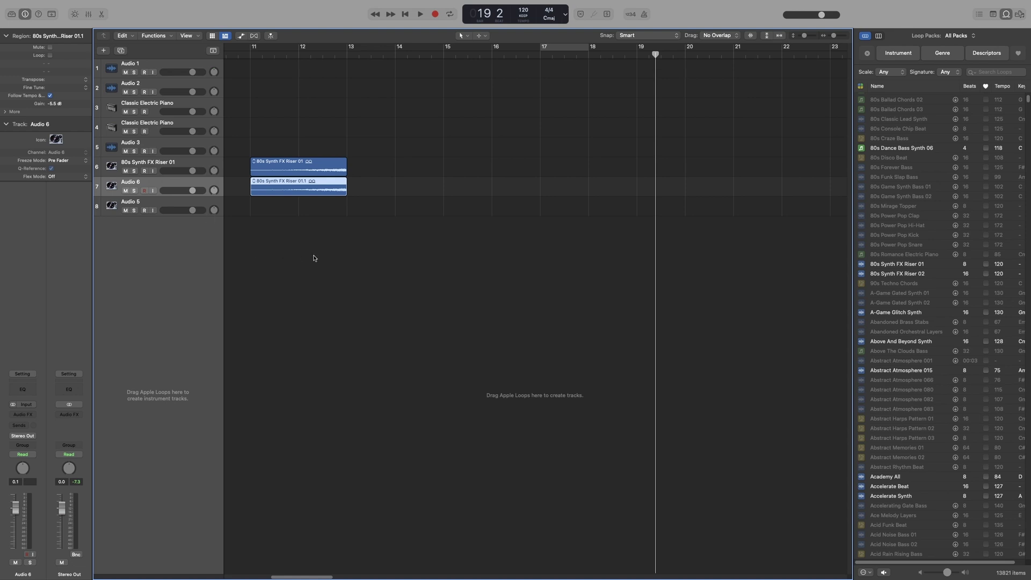
# Add empty tracks Audio 7 and Audio 8 plus a third Classic Electric Piano track
pyautogui.press('o')
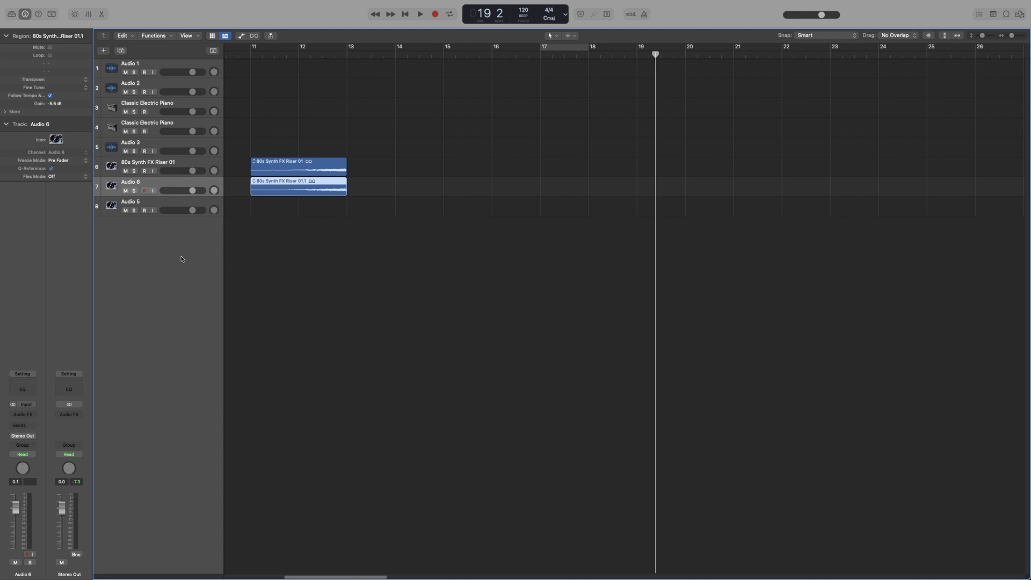
pyautogui.doubleClick(160, 248)
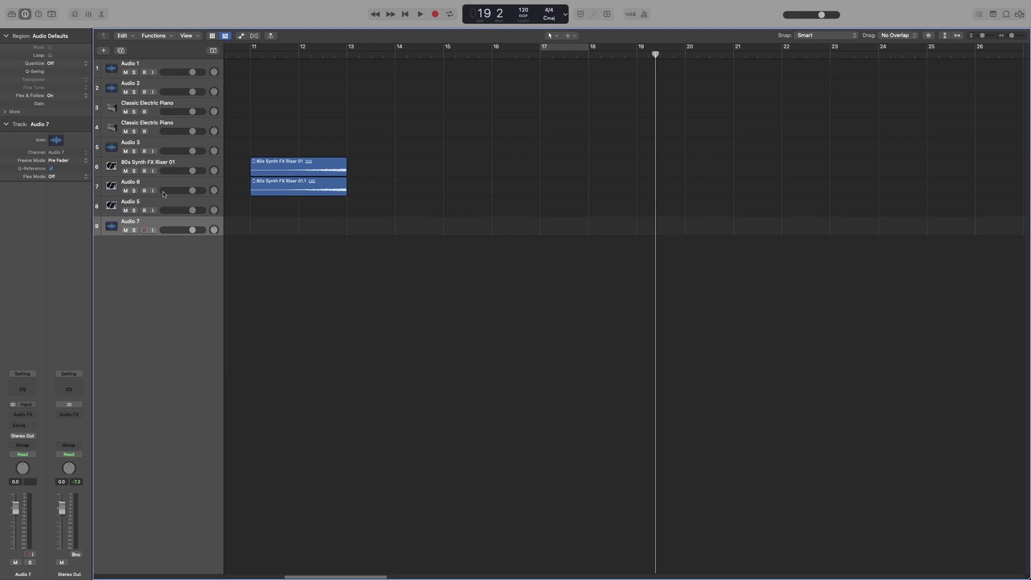
pyautogui.click(157, 143)
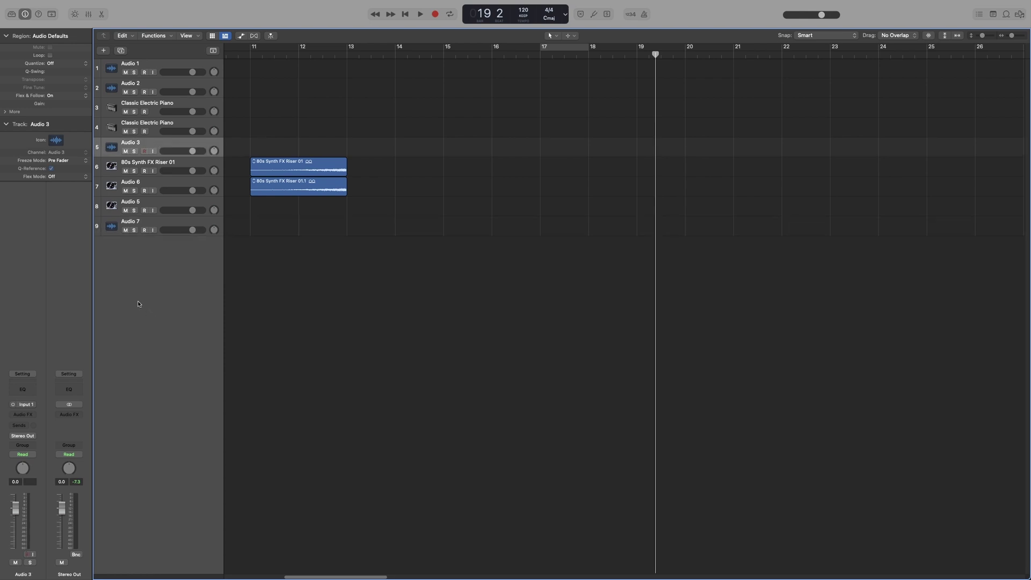
pyautogui.doubleClick(166, 289)
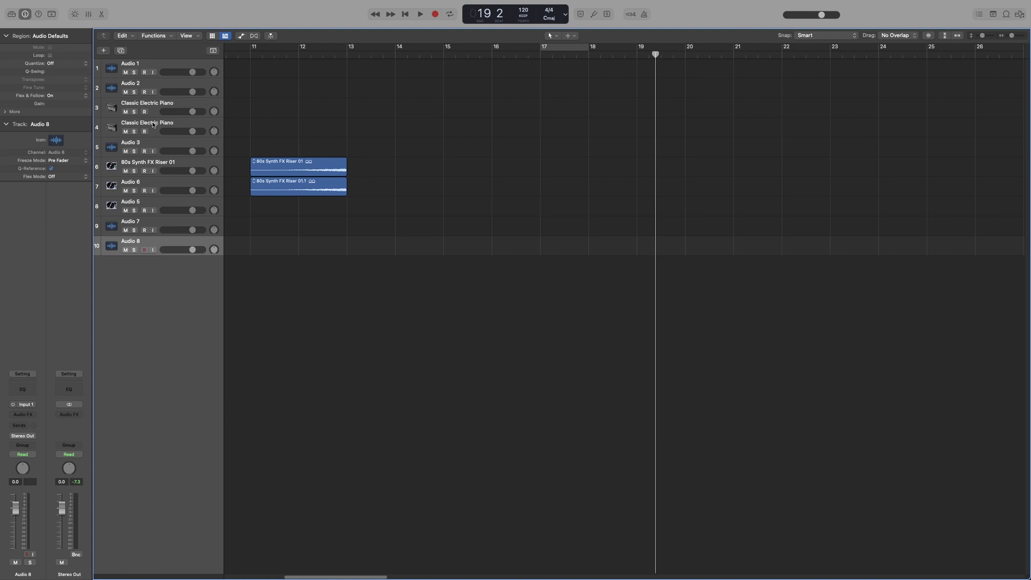
pyautogui.click(153, 122)
pyautogui.doubleClick(155, 291)
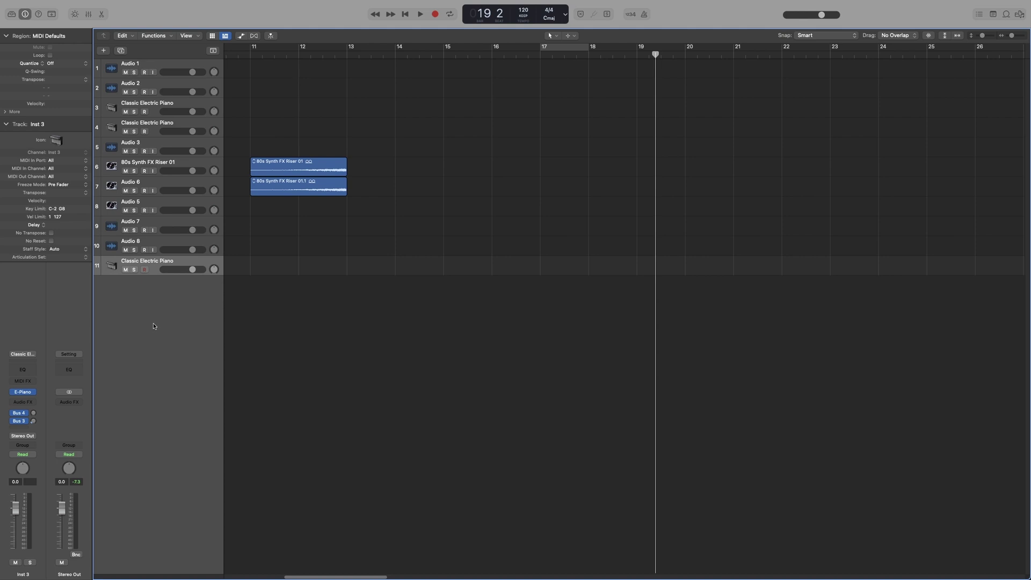
# Insert a new Audio 9 track directly below Audio 3
pyautogui.click(163, 144)
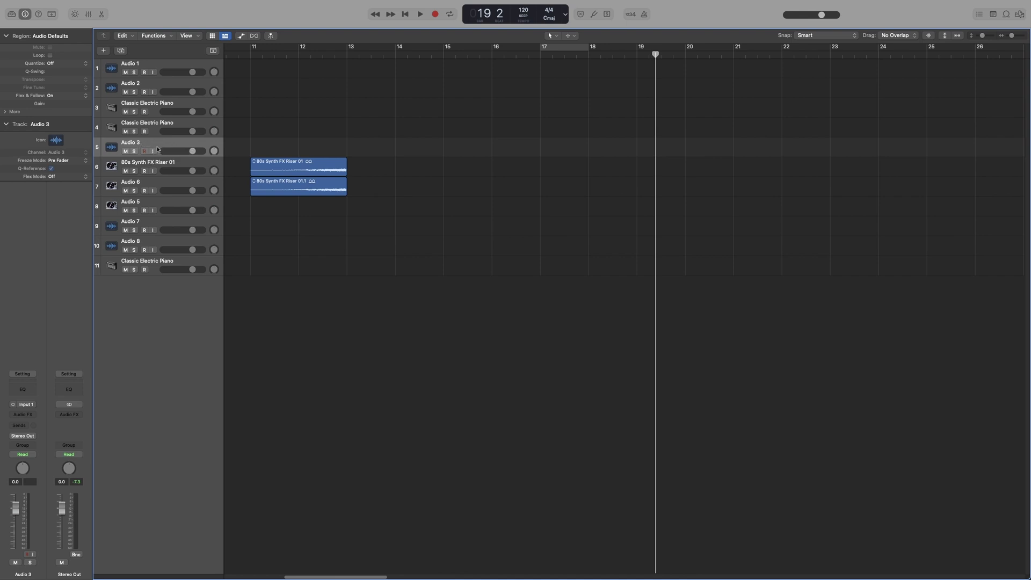
pyautogui.click(103, 50)
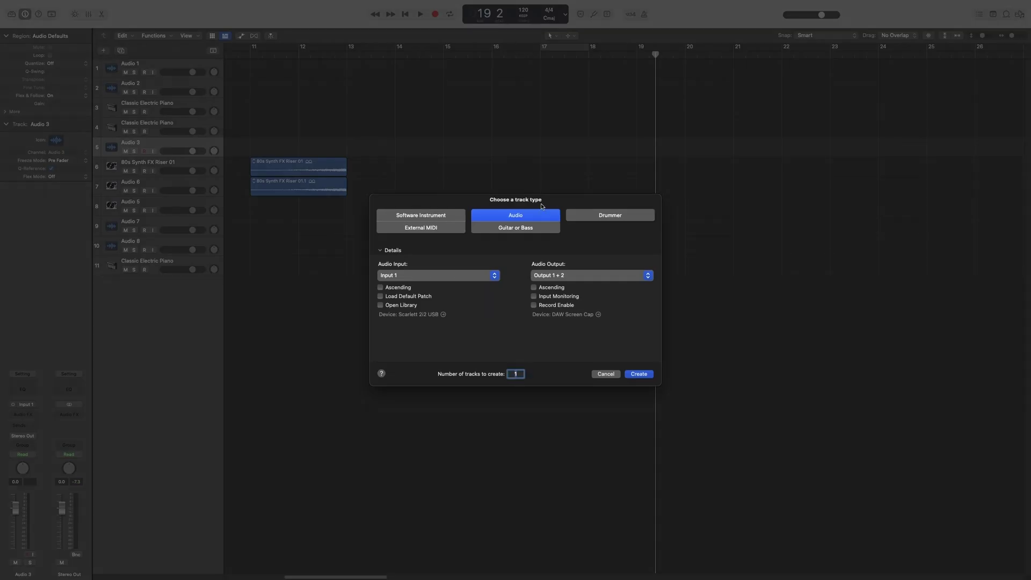
pyautogui.click(638, 375)
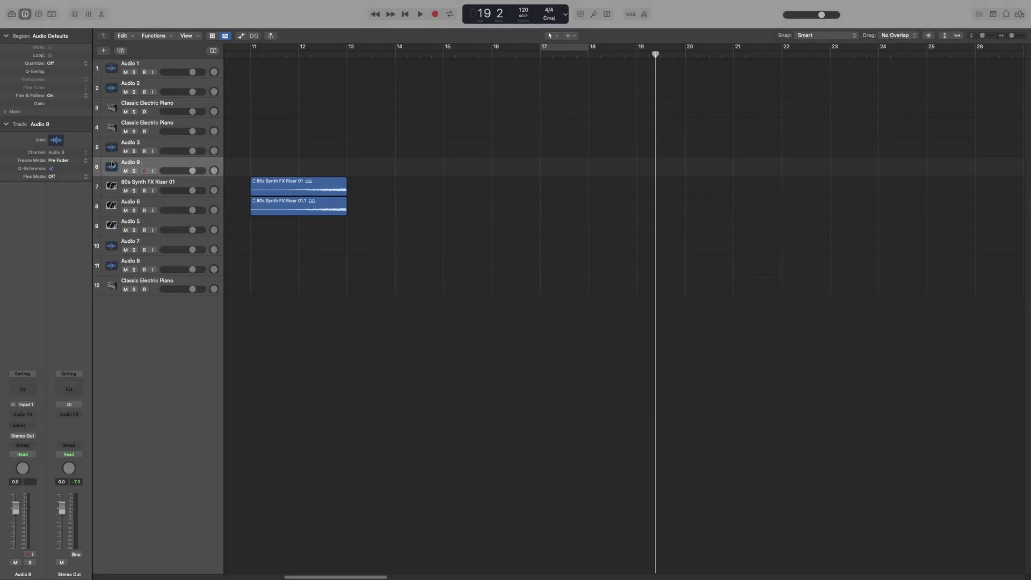
# Reorder the track headers, undoing stray moves, so a Classic Electric Piano track sits in row 3
pyautogui.moveTo(157, 171); pyautogui.dragTo(164, 136)
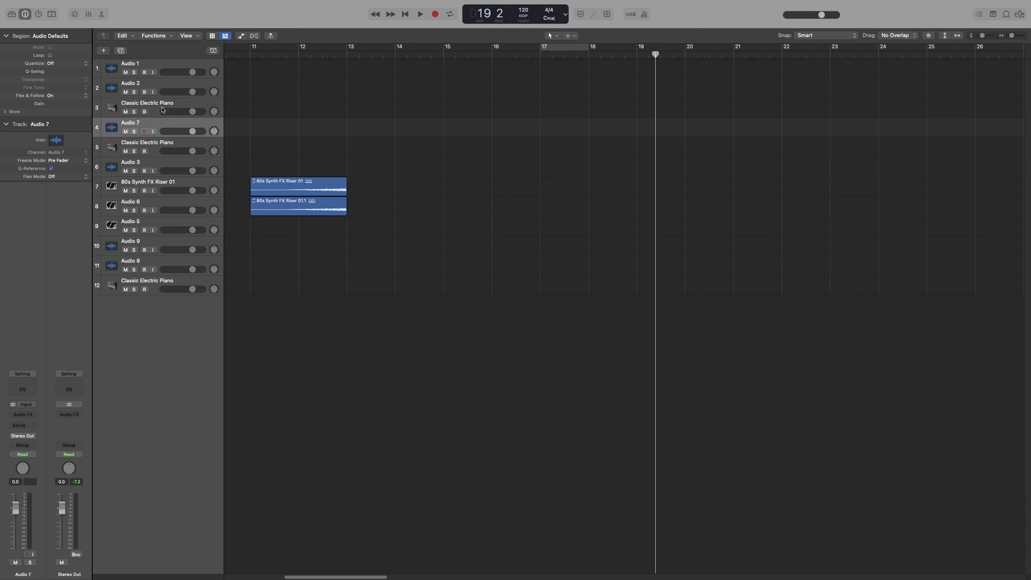
pyautogui.click(162, 110)
pyautogui.click(160, 226)
pyautogui.press('a')
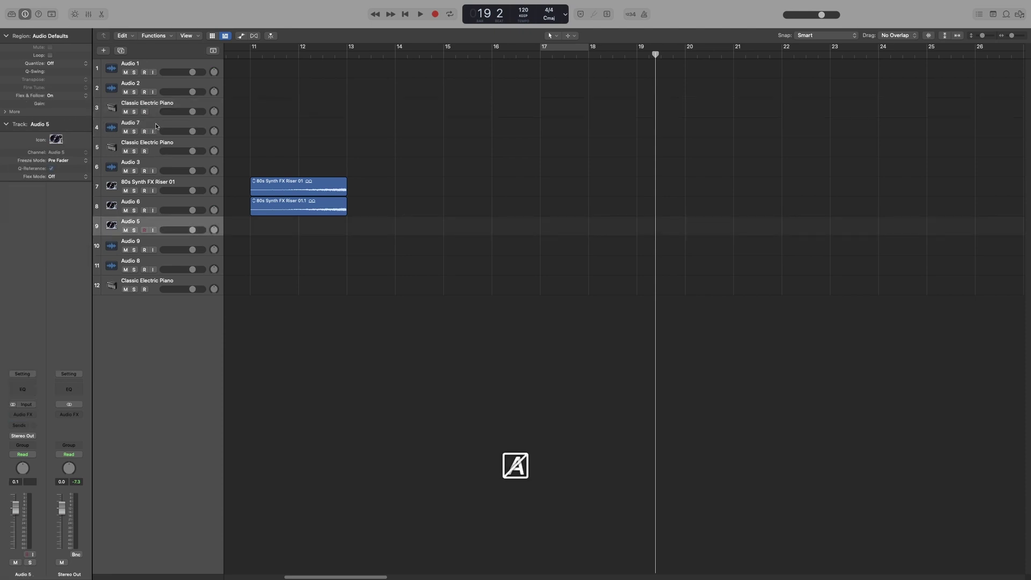
pyautogui.press('super+a')
pyautogui.press('super+z')
pyautogui.press('super+z')
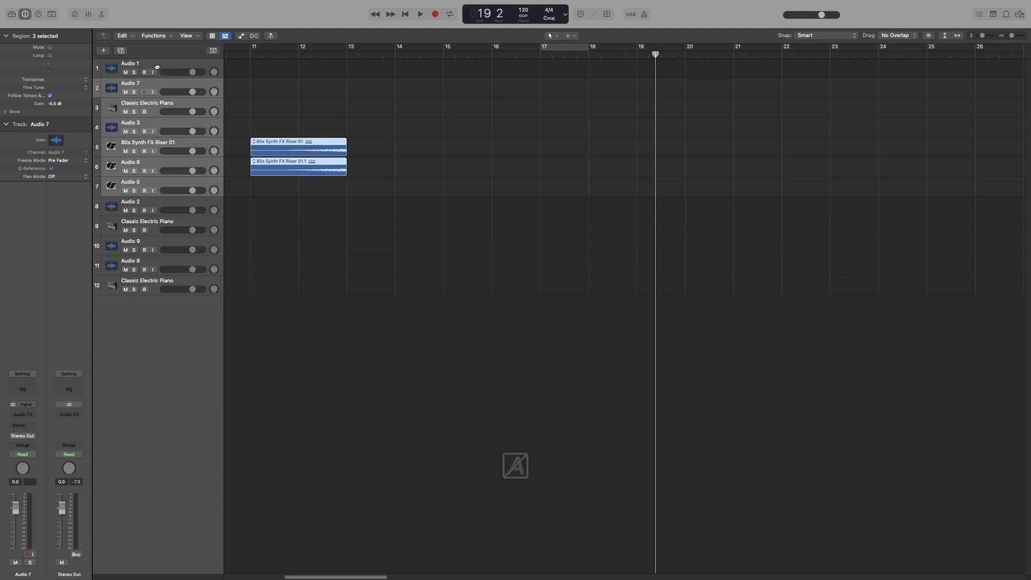
pyautogui.press('super+z')
pyautogui.press('super+z')
pyautogui.press('super+z')
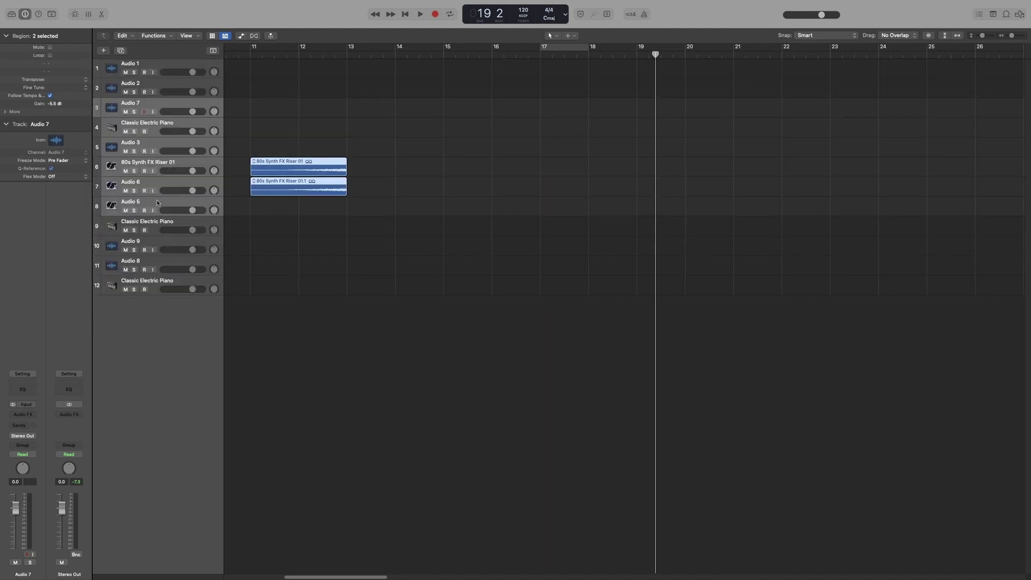
pyautogui.moveTo(158, 202); pyautogui.dragTo(163, 114)
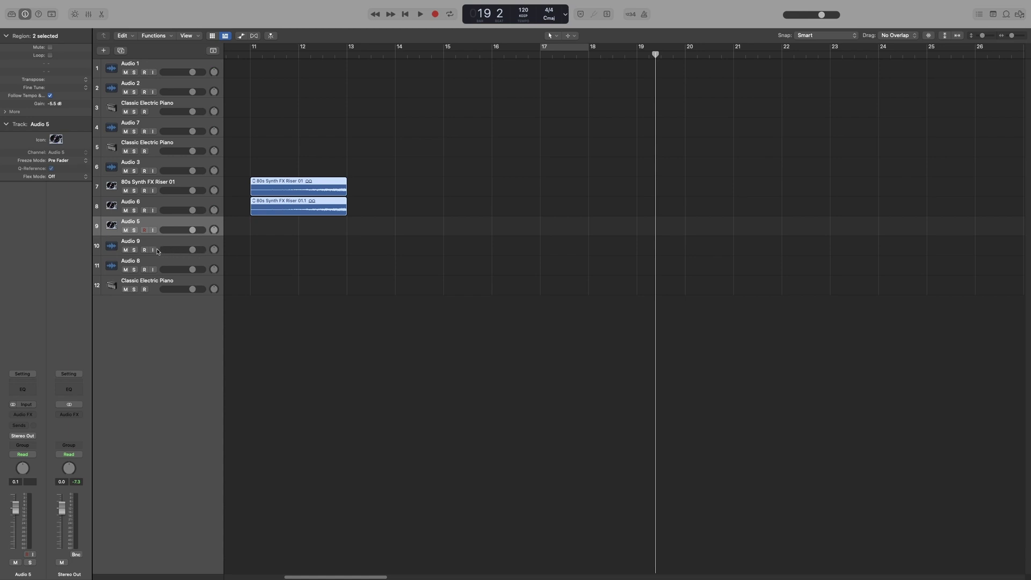
pyautogui.click(111, 248)
pyautogui.rightClick(111, 248)
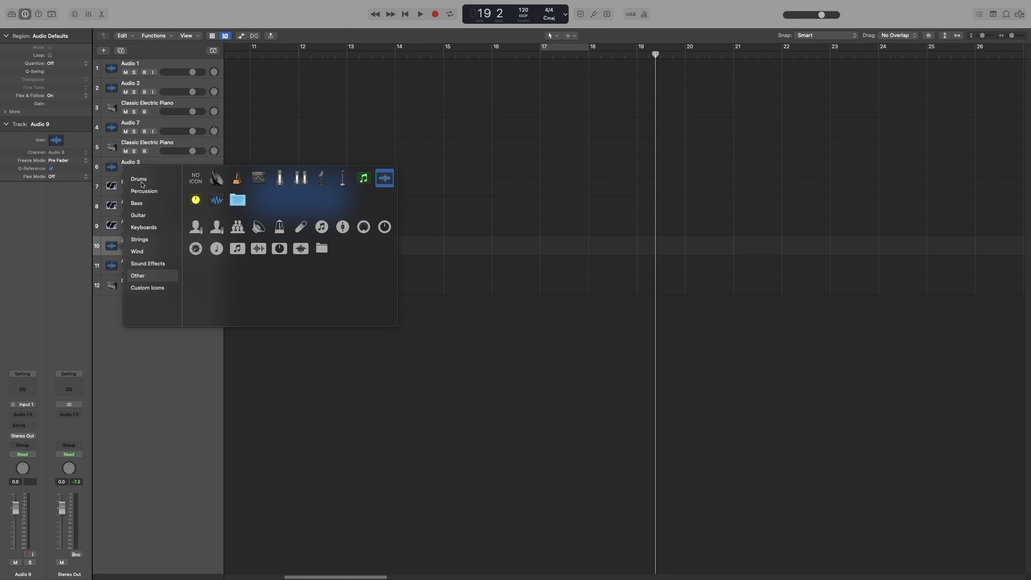
pyautogui.click(147, 291)
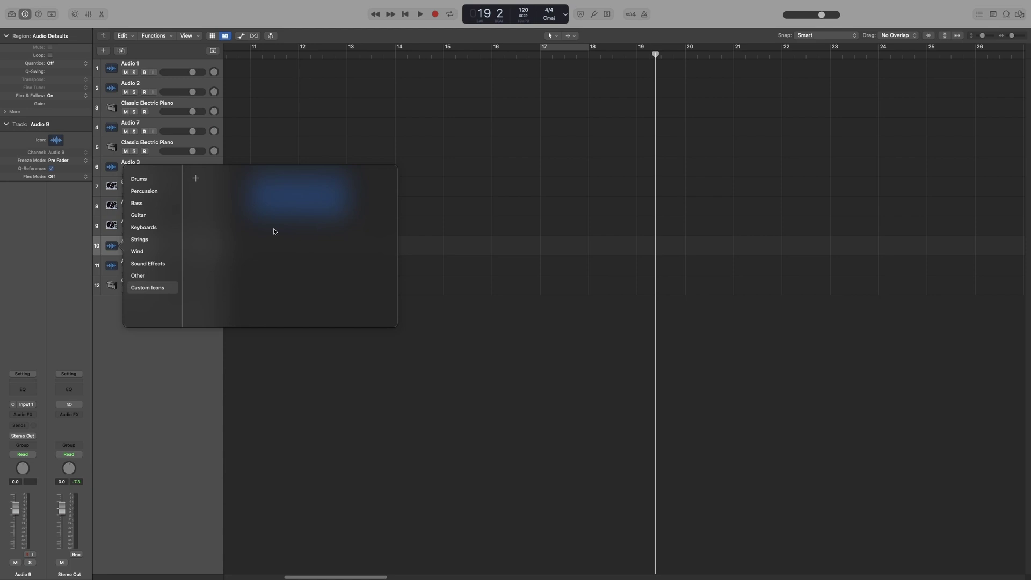
pyautogui.click(182, 392)
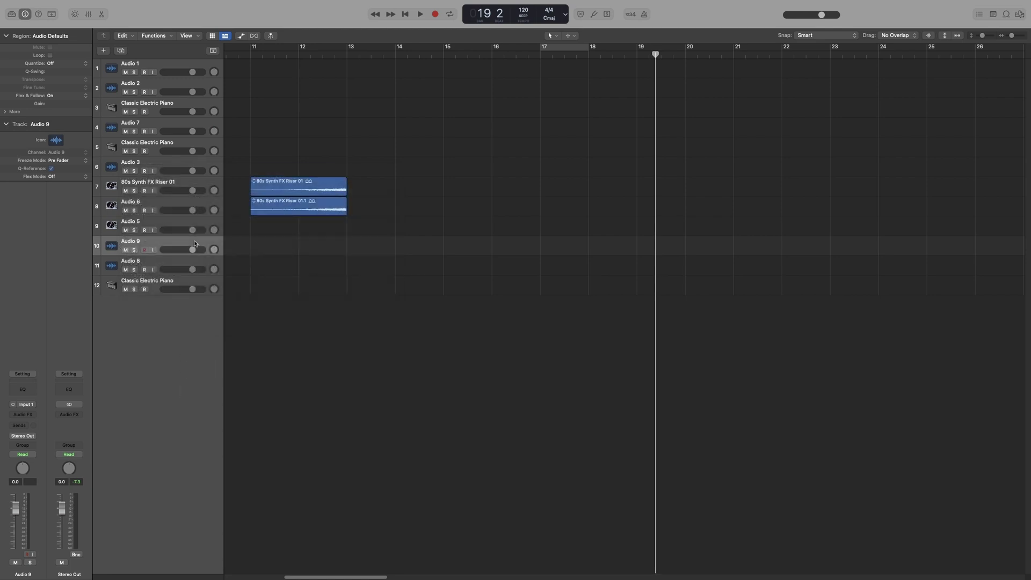
# Rename track 2 to Drums and tracks 4–6 to Snare, Kick and OH
pyautogui.doubleClick(138, 85)
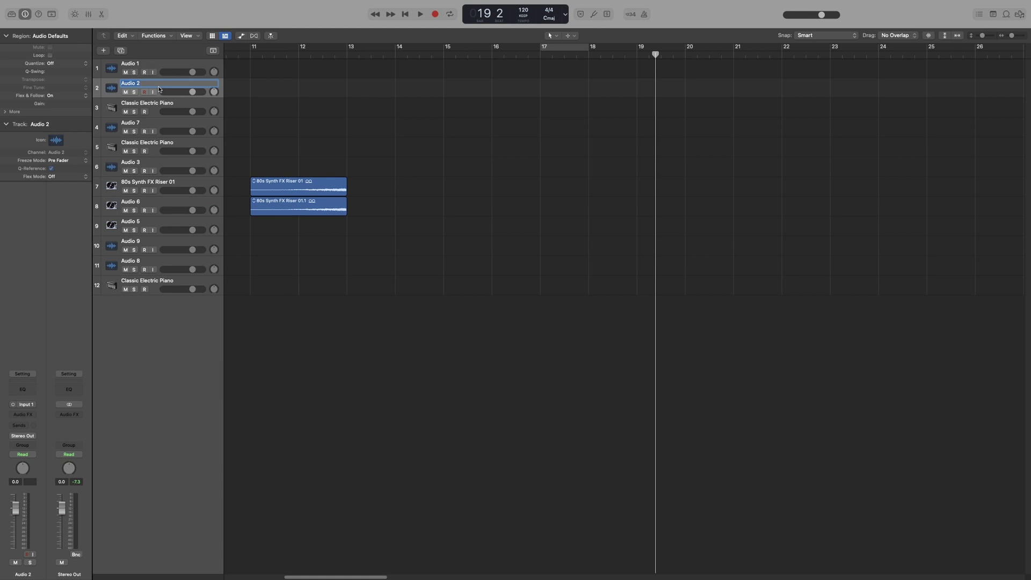
pyautogui.write('Drums')
pyautogui.press('Return')
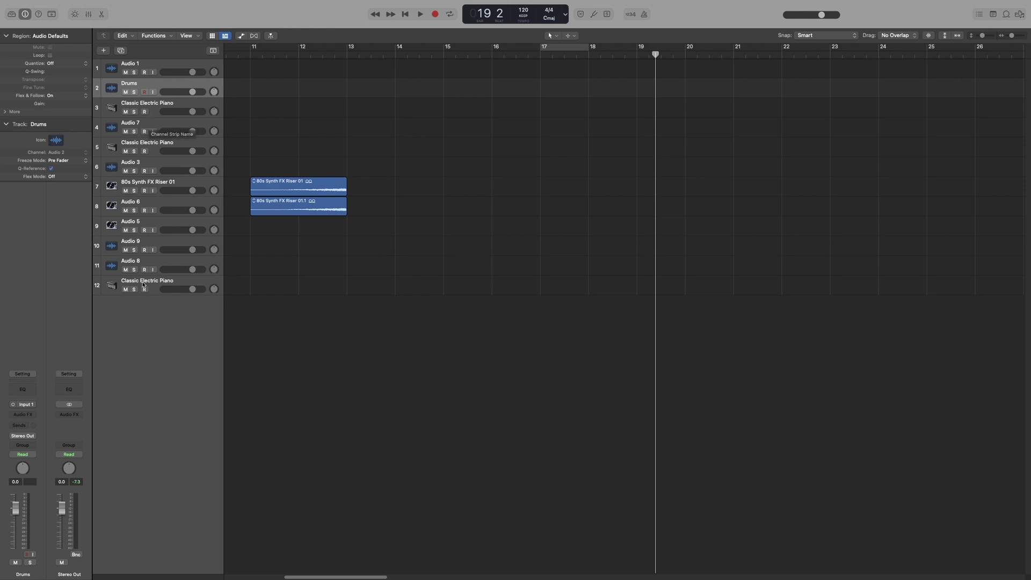
pyautogui.doubleClick(131, 122)
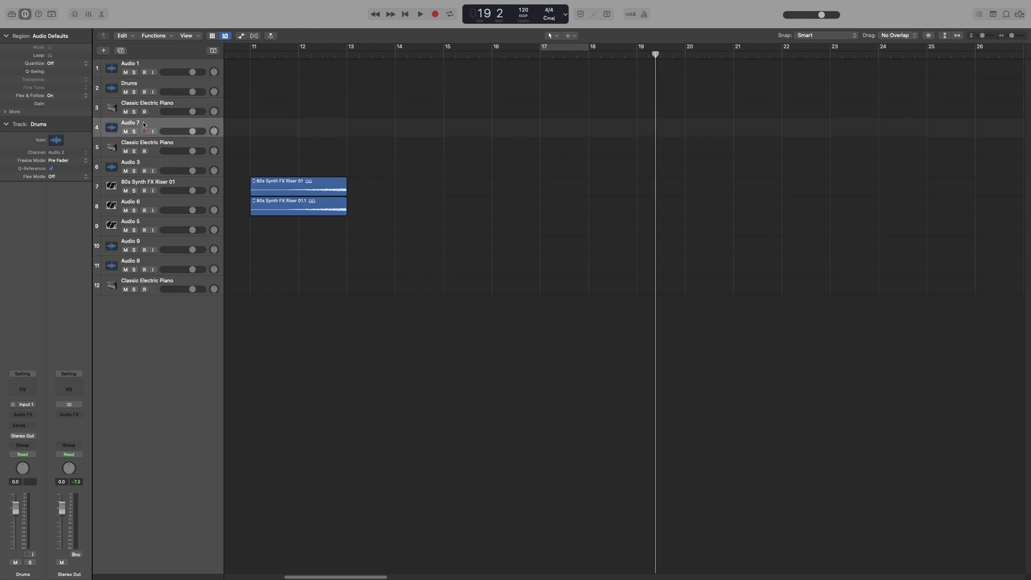
pyautogui.write('Snare')
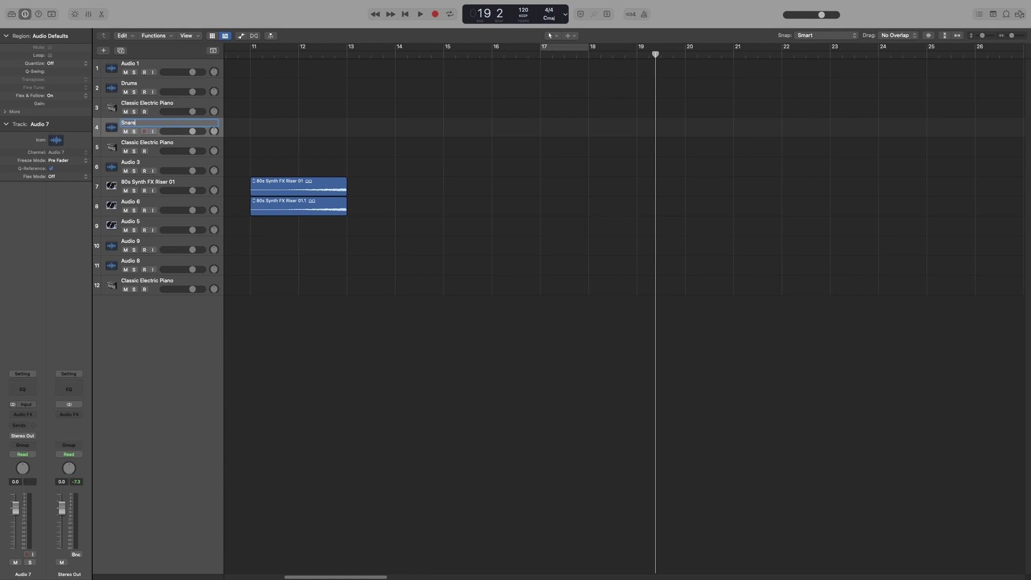
pyautogui.press('Tab')
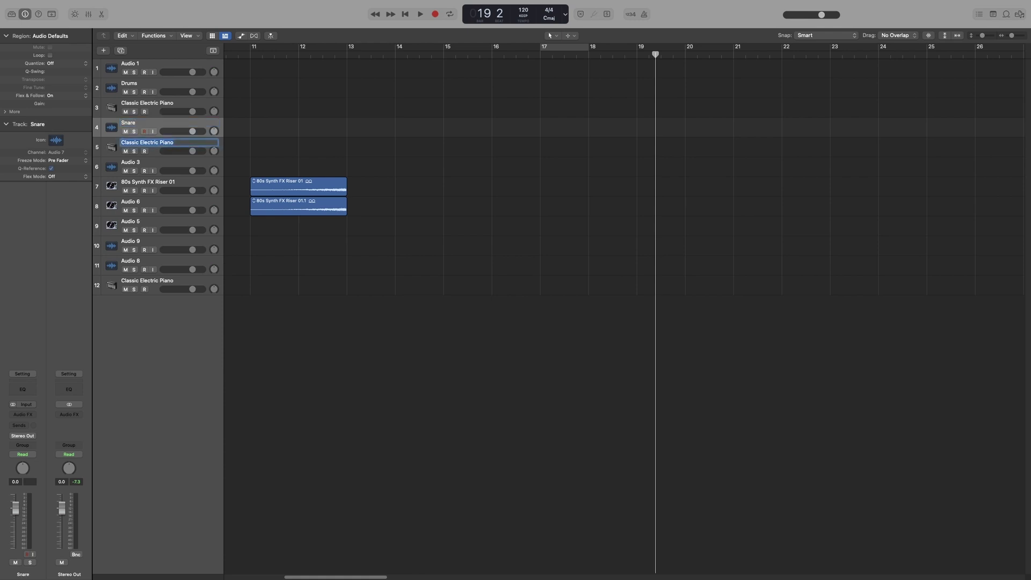
pyautogui.write('Kick')
pyautogui.press('Tab')
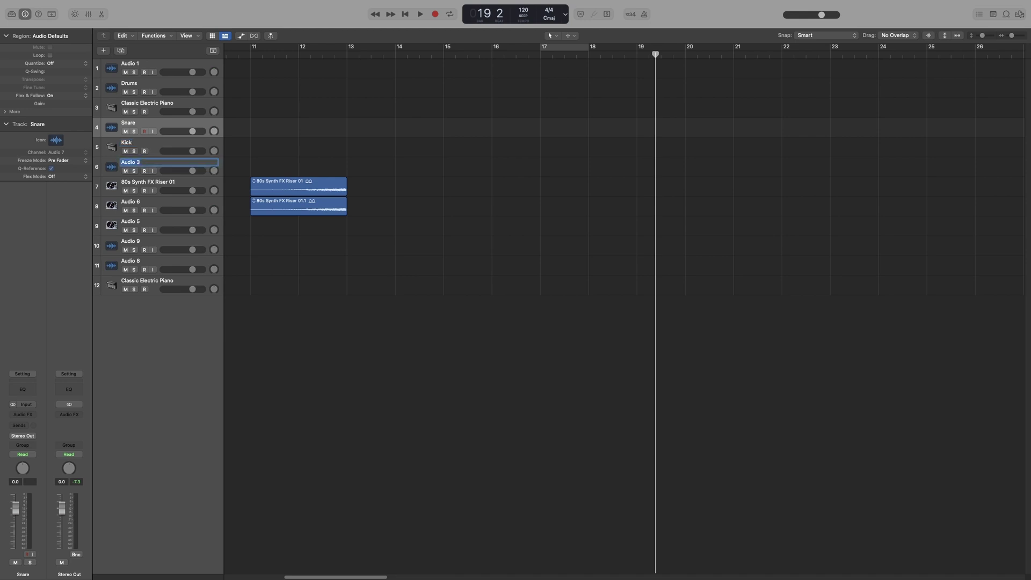
pyautogui.write('OH')
# Delete the eleven tracks from Drums down to the last Classic Electric Piano, leaving only Audio 1
pyautogui.click(176, 332)
pyautogui.click(164, 293)
pyautogui.keyDown('shift'); pyautogui.click(156, 82); pyautogui.keyUp('shift')
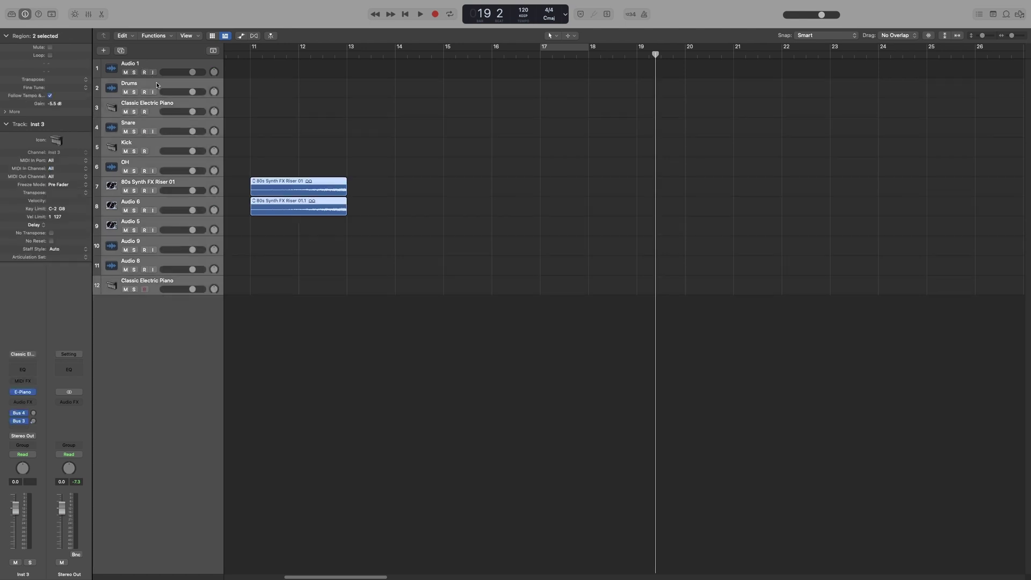
pyautogui.press('Delete')
pyautogui.press('Delete')
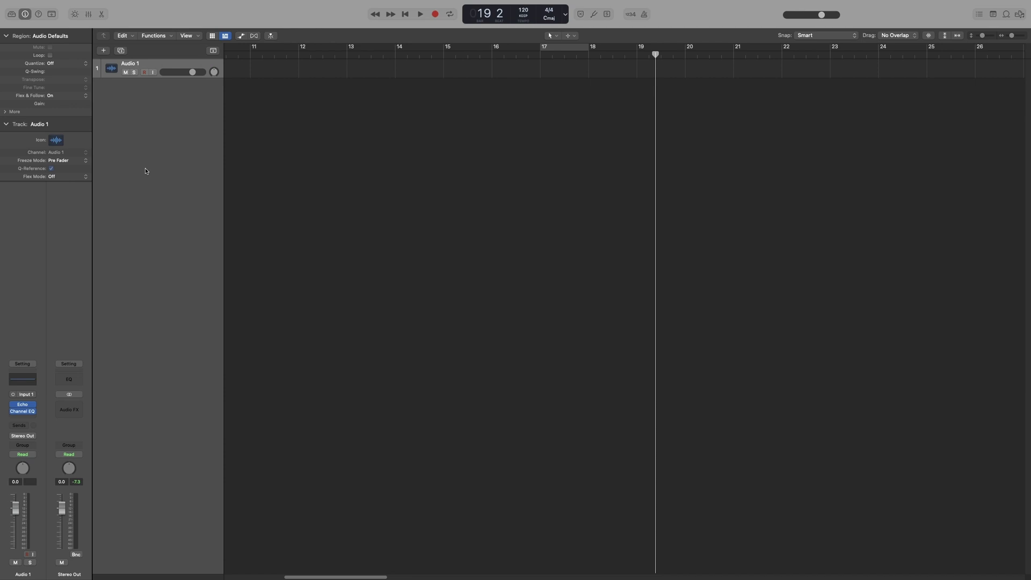
# Add an empty Audio 2 track below Audio 1
pyautogui.doubleClick(147, 138)
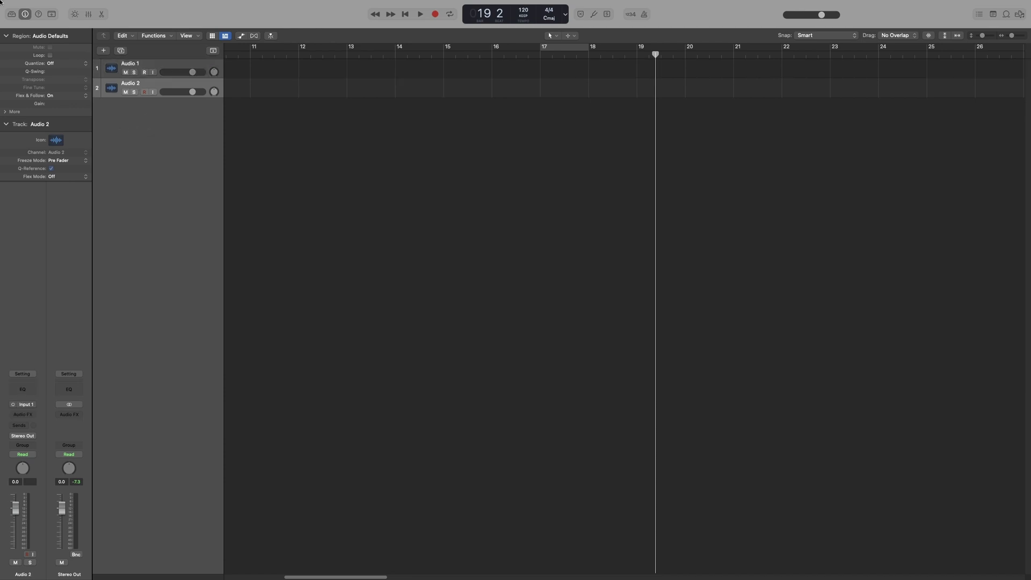
pyautogui.click(60, 5)
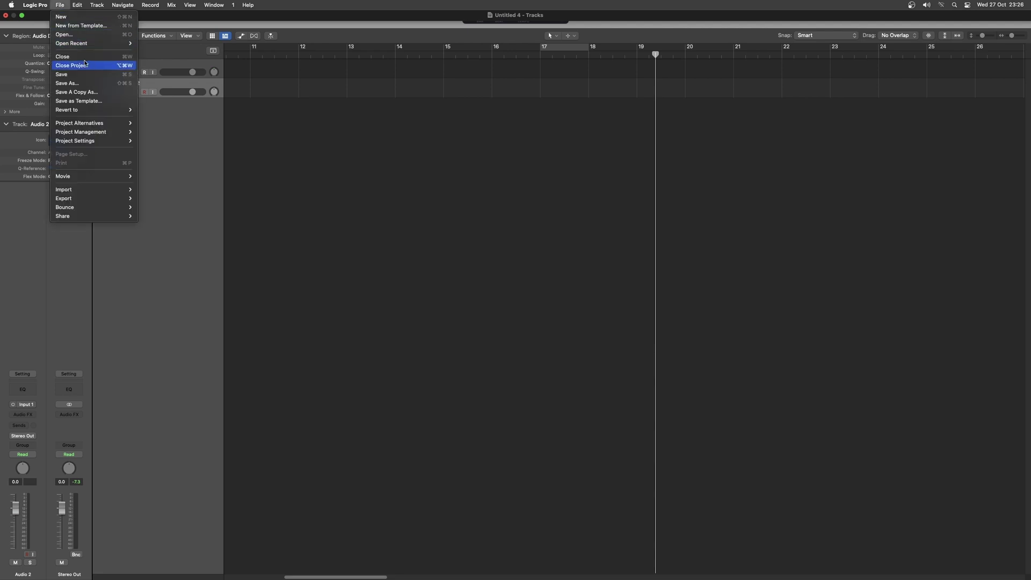
pyautogui.moveTo(103, 187)
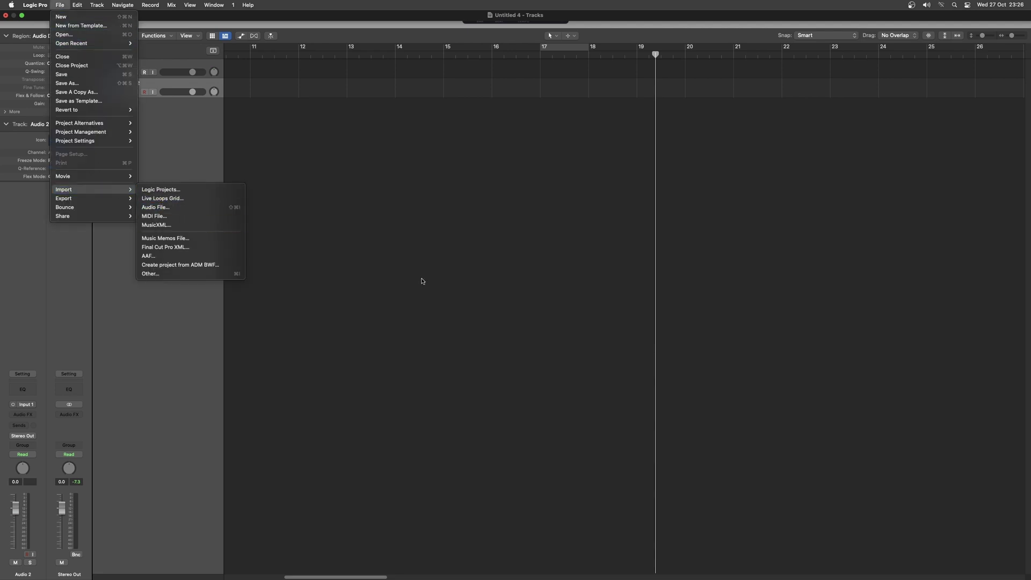
pyautogui.click(362, 267)
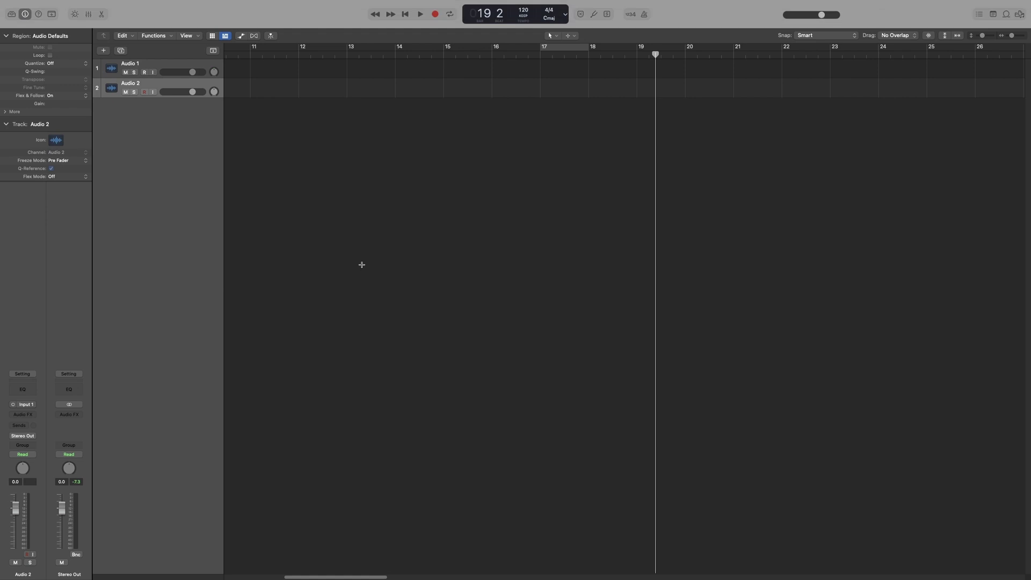
# Import Strings.mp3 onto Audio 2 and move its region to start at bar 12
pyautogui.press('super+shift+i')
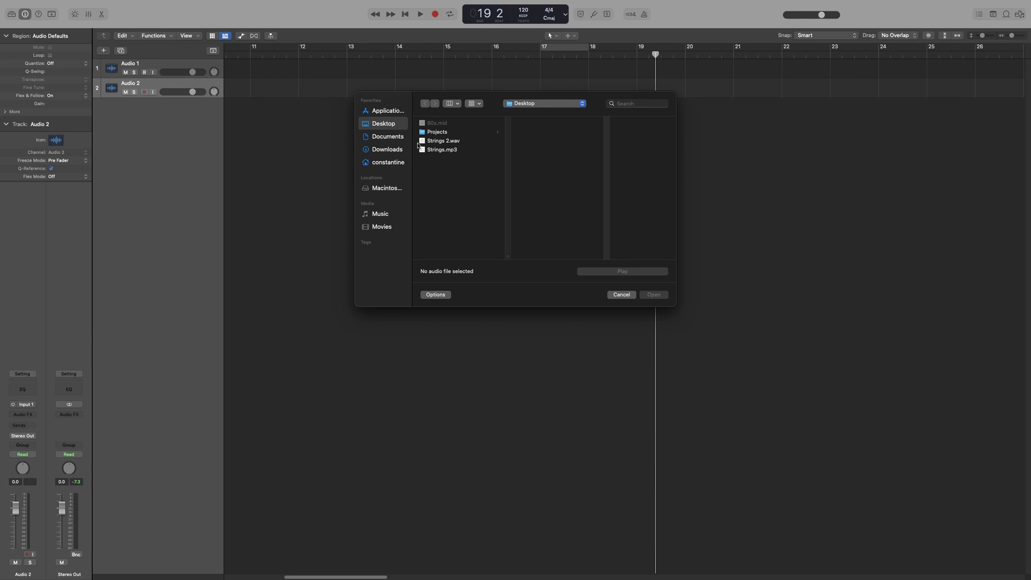
pyautogui.click(445, 149)
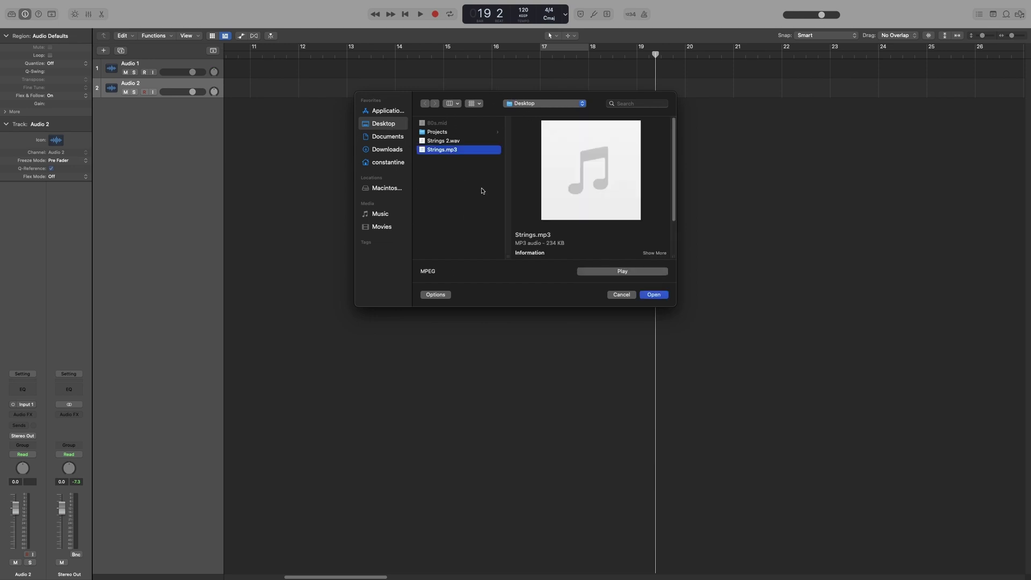
pyautogui.click(654, 294)
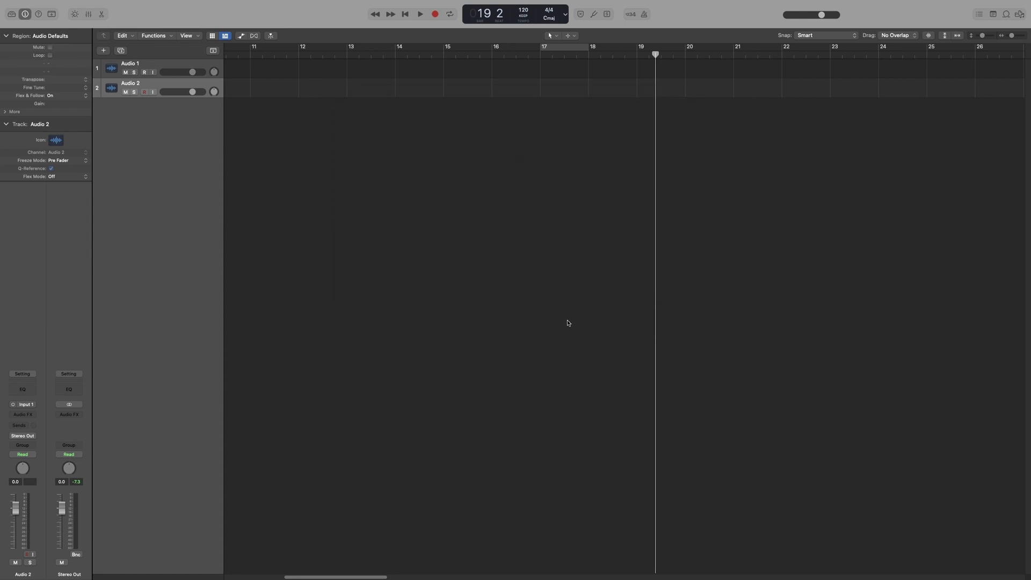
pyautogui.click(539, 215)
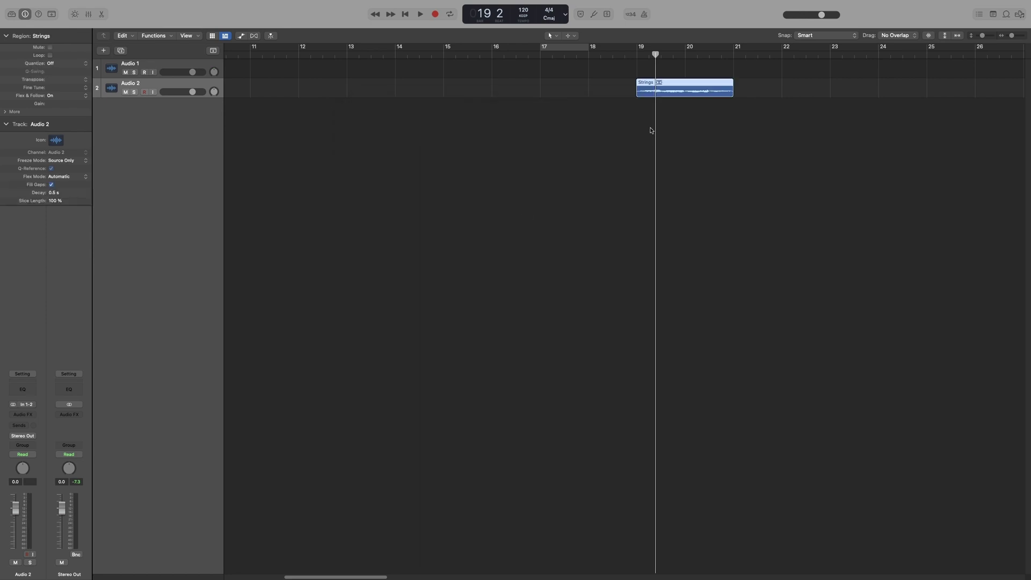
pyautogui.moveTo(690, 95); pyautogui.dragTo(355, 95)
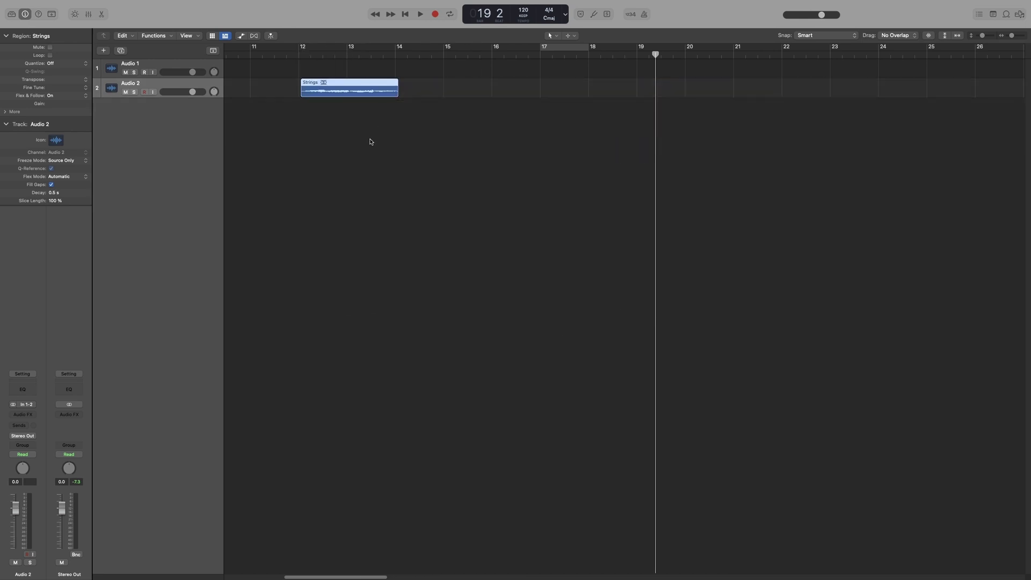
pyautogui.click(163, 68)
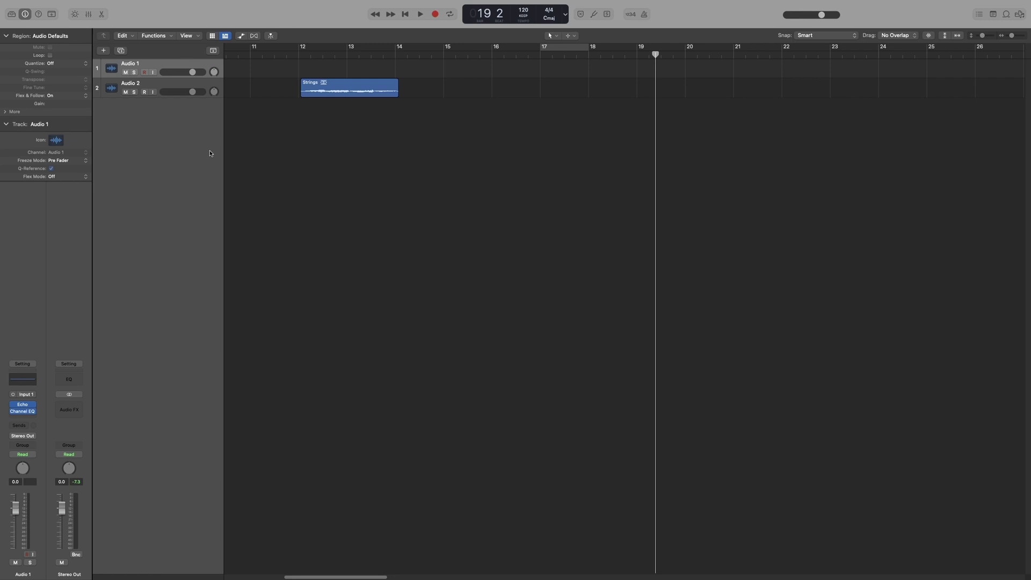
# Browse Strings 2.wav and Strings.mp3 in the import window, then cancel without importing
pyautogui.press('super+shift+i')
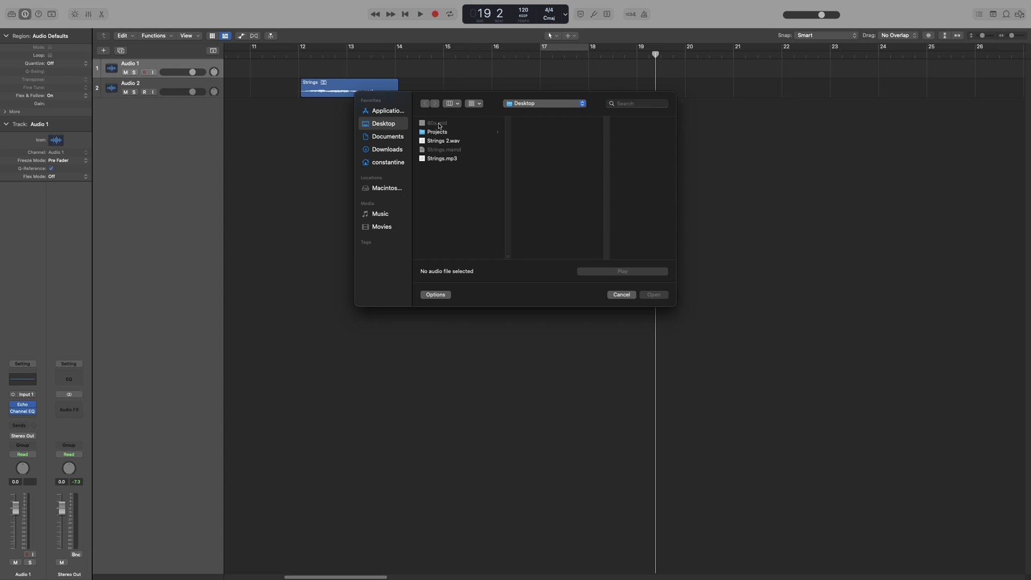
pyautogui.click(444, 143)
pyautogui.press('Down')
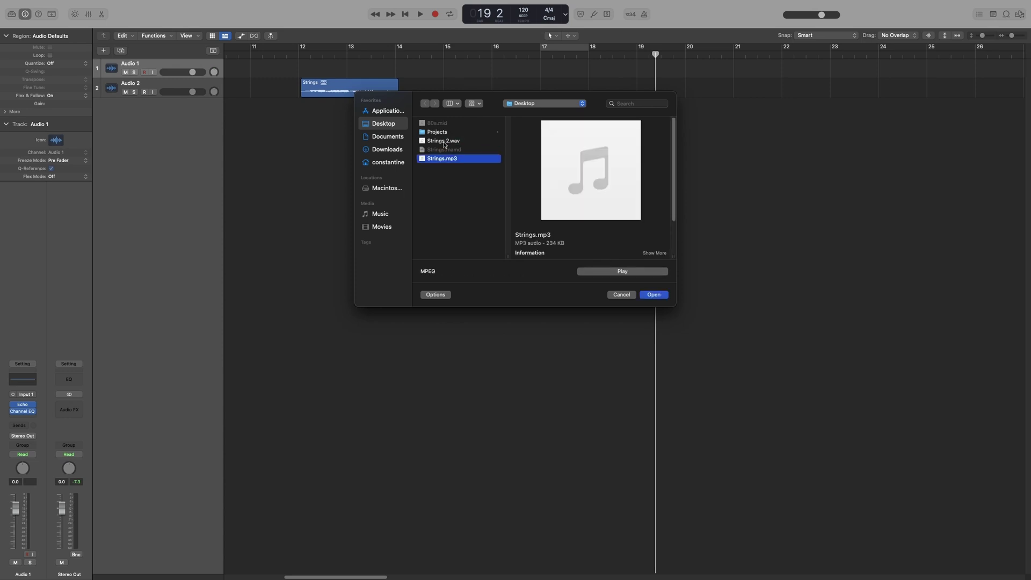
pyautogui.click(444, 142)
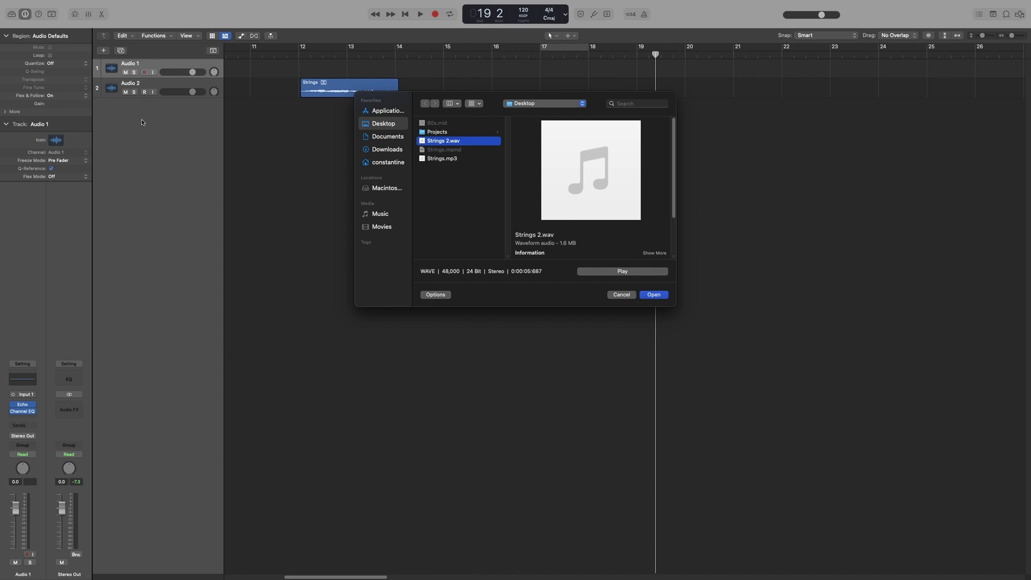
pyautogui.click(621, 294)
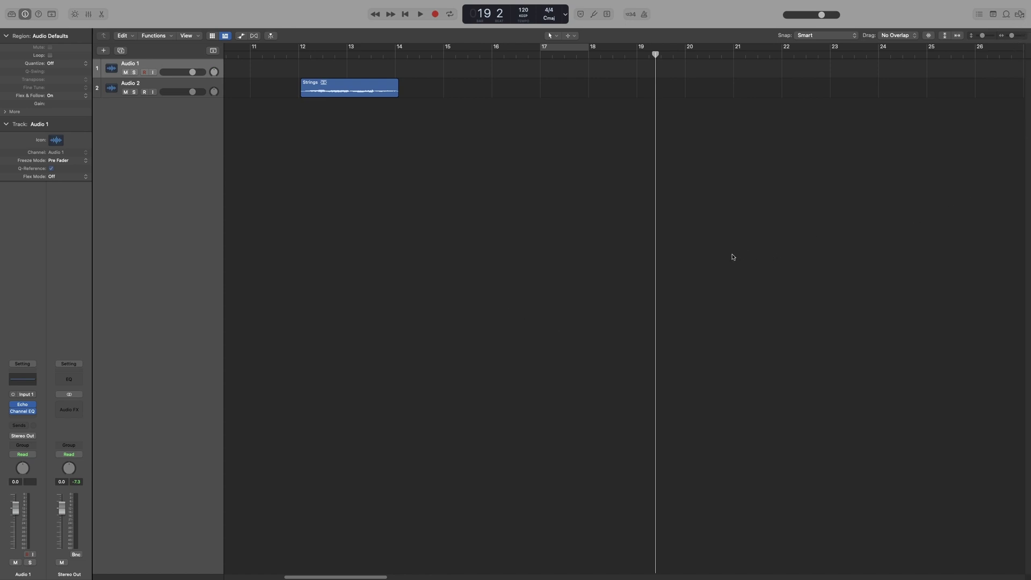
# Delete all audio files and the old Strings region from the project's audio file list
pyautogui.press('f')
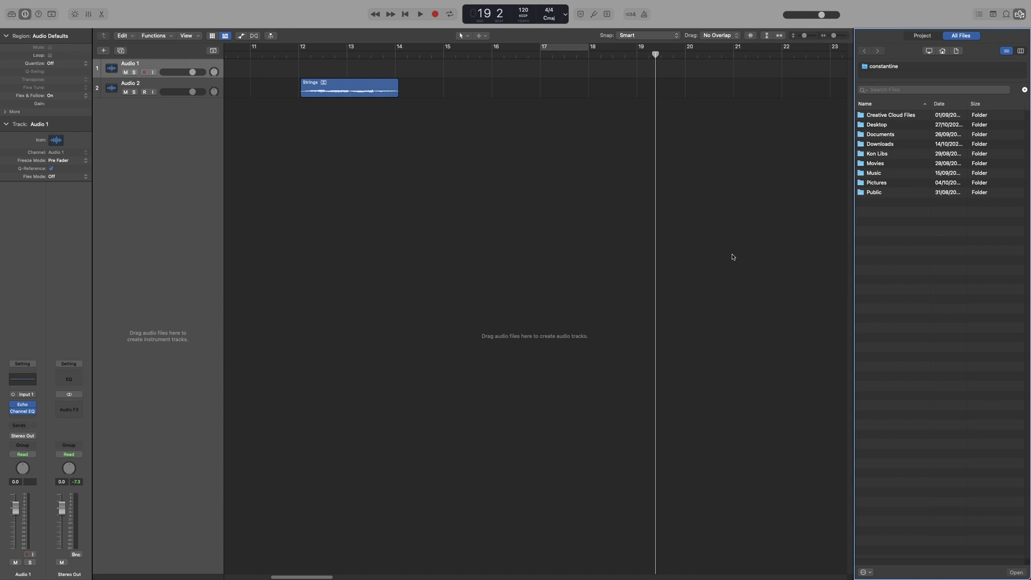
pyautogui.click(923, 36)
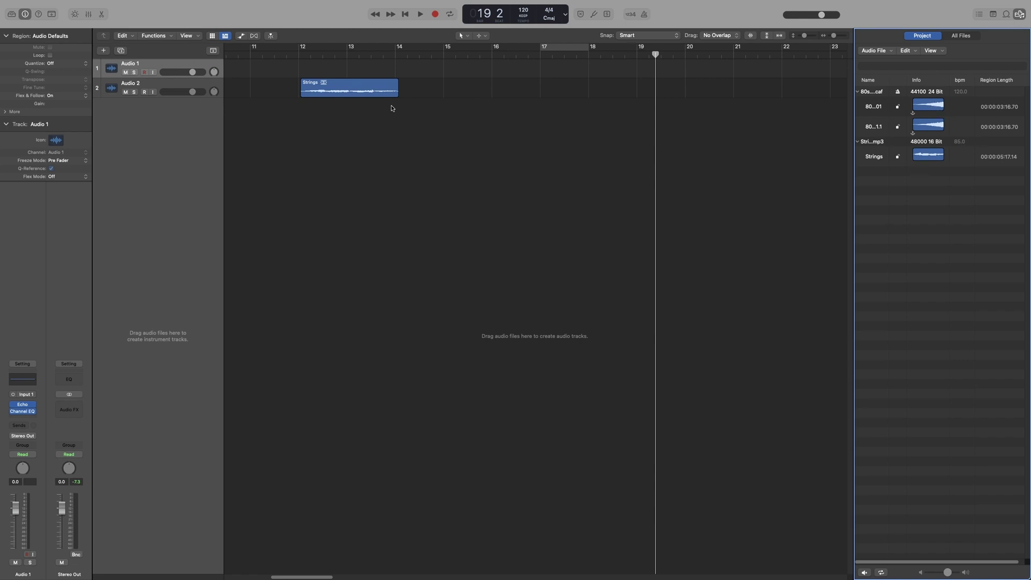
pyautogui.press('super+a')
pyautogui.press('Delete')
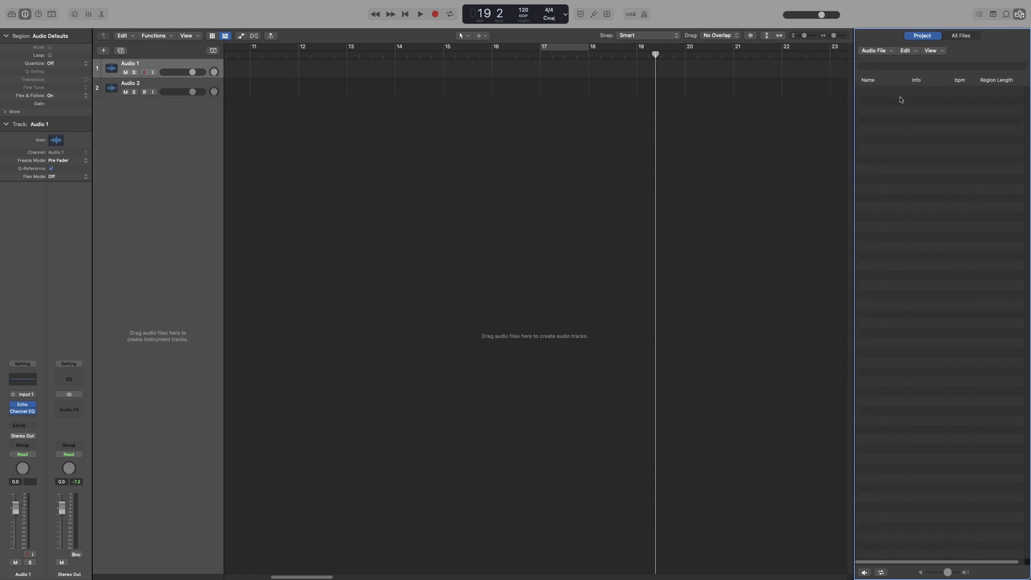
# Add Strings.mp3 from the Desktop to the project's audio files
pyautogui.click(879, 52)
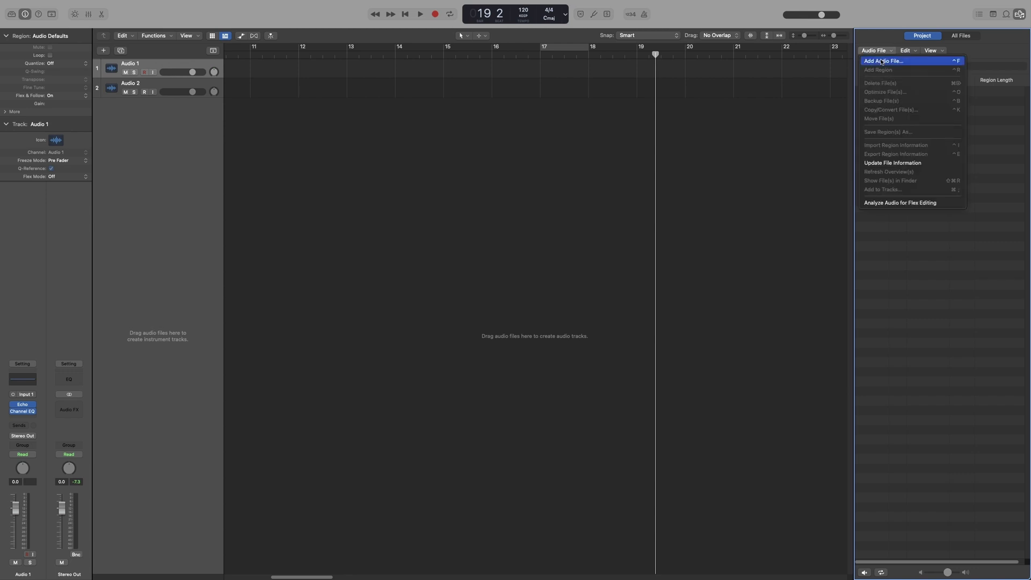
pyautogui.click(881, 61)
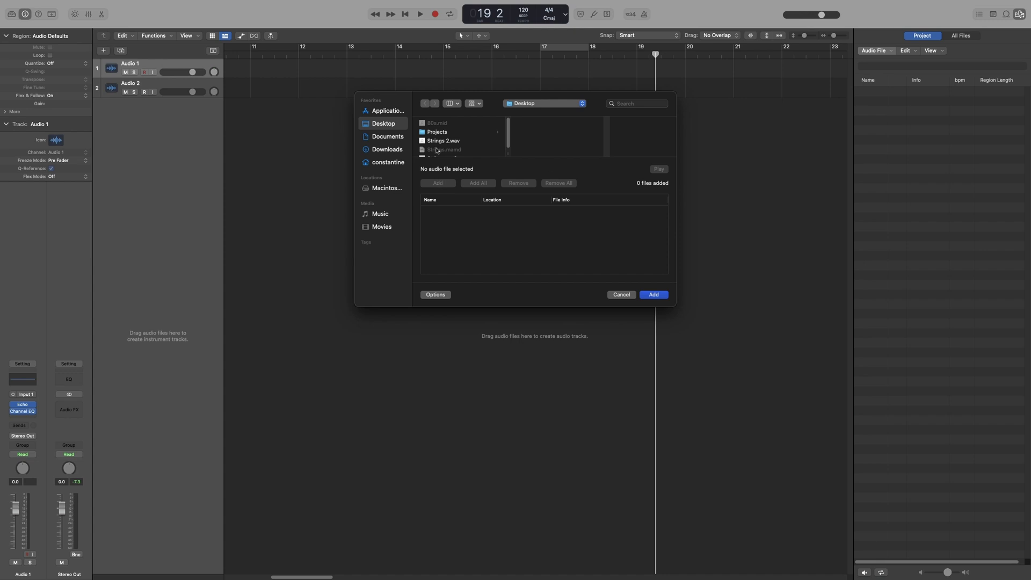
pyautogui.scroll(-1, 443, 137)
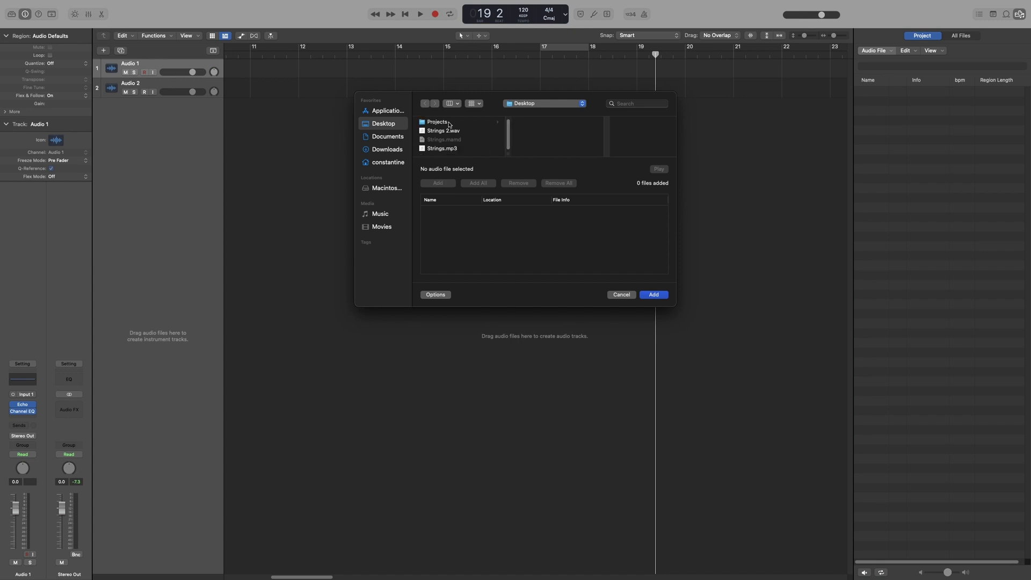
pyautogui.click(443, 150)
pyautogui.click(653, 295)
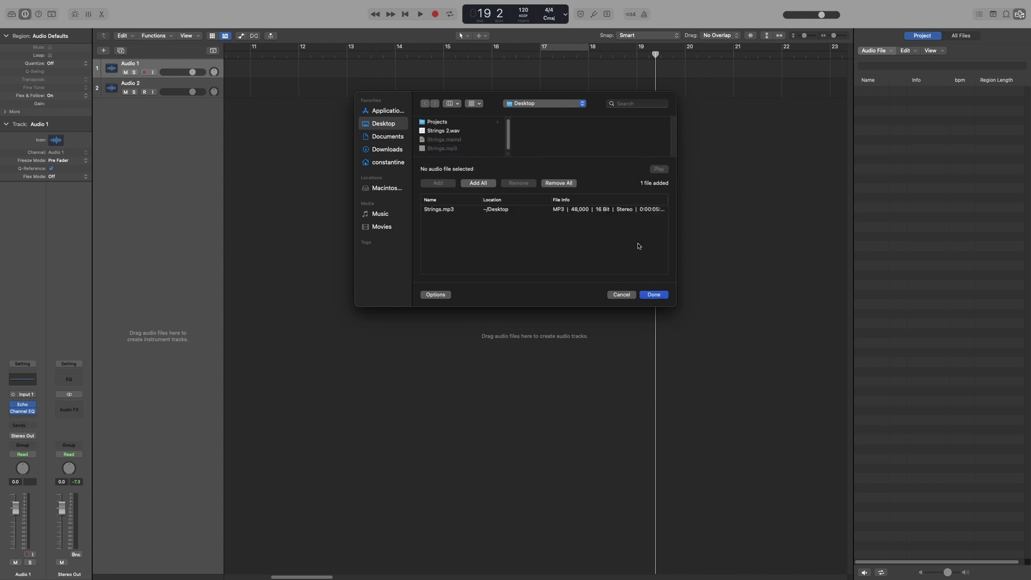
pyautogui.click(659, 294)
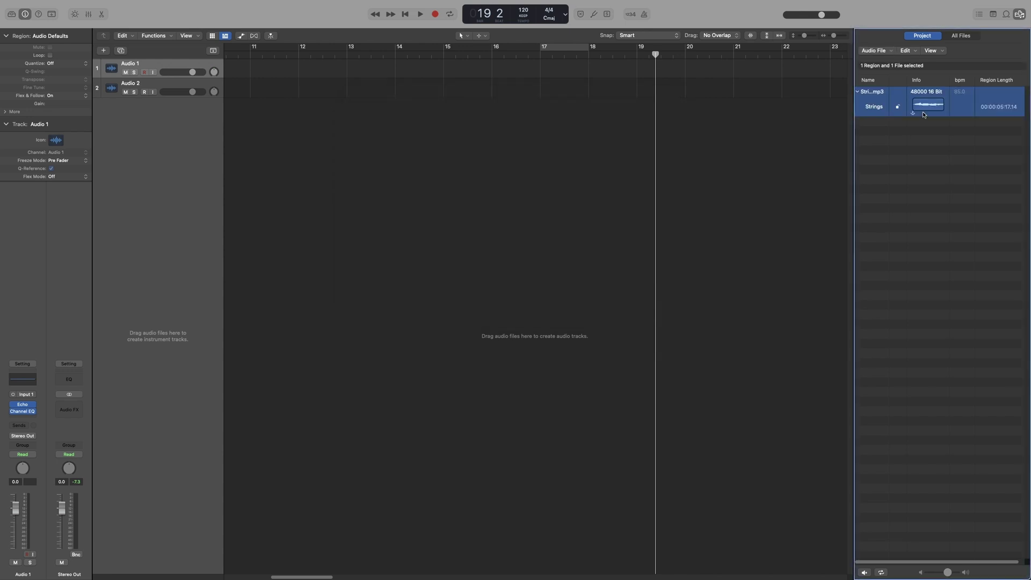
# Place the Strings region on Audio 1 at bar 14 without importing its tempo
pyautogui.moveTo(930, 105); pyautogui.dragTo(404, 76)
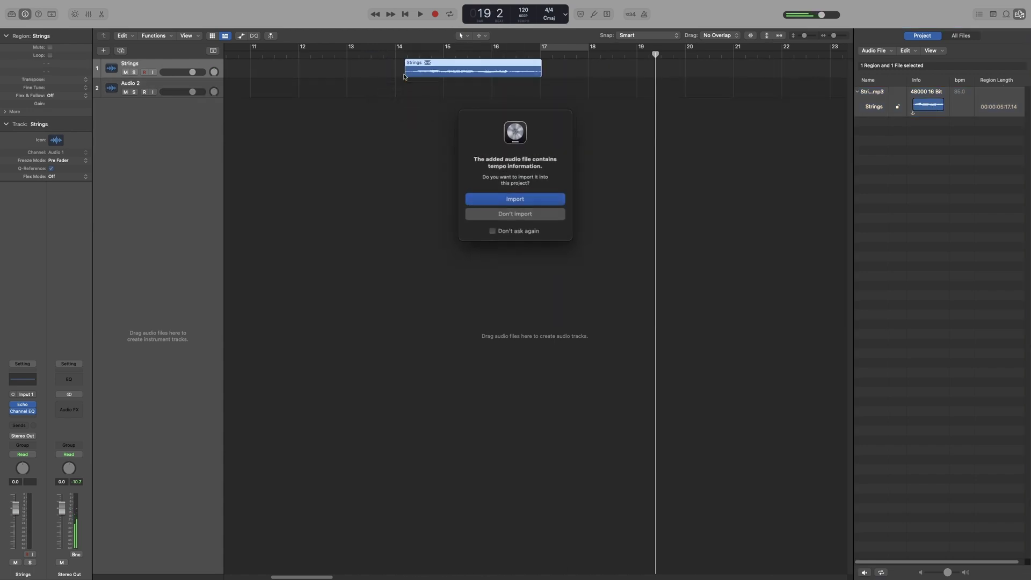
pyautogui.click(517, 212)
pyautogui.click(930, 185)
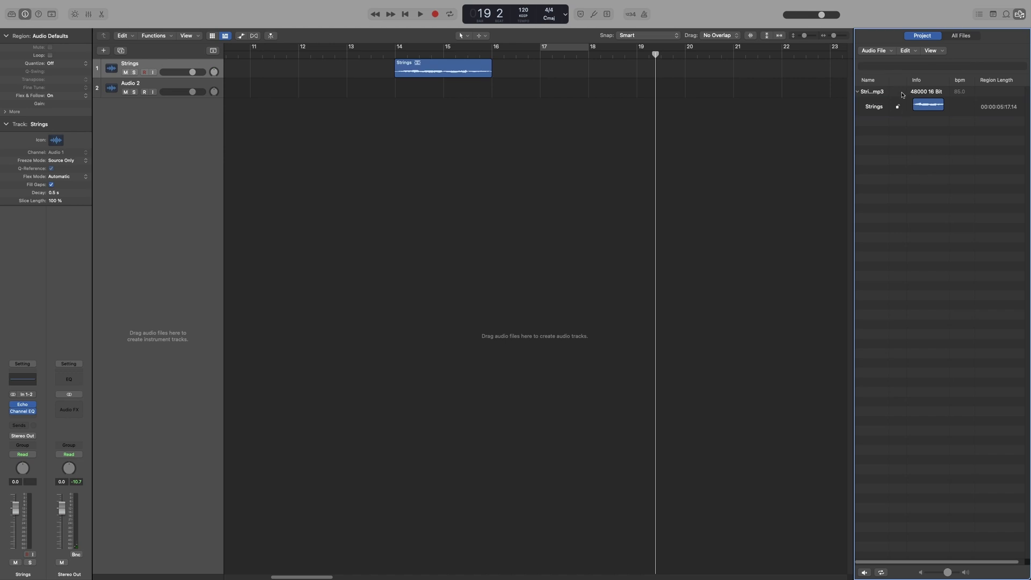
# Start adding another audio file, then cancel and return to the tracks area
pyautogui.click(881, 54)
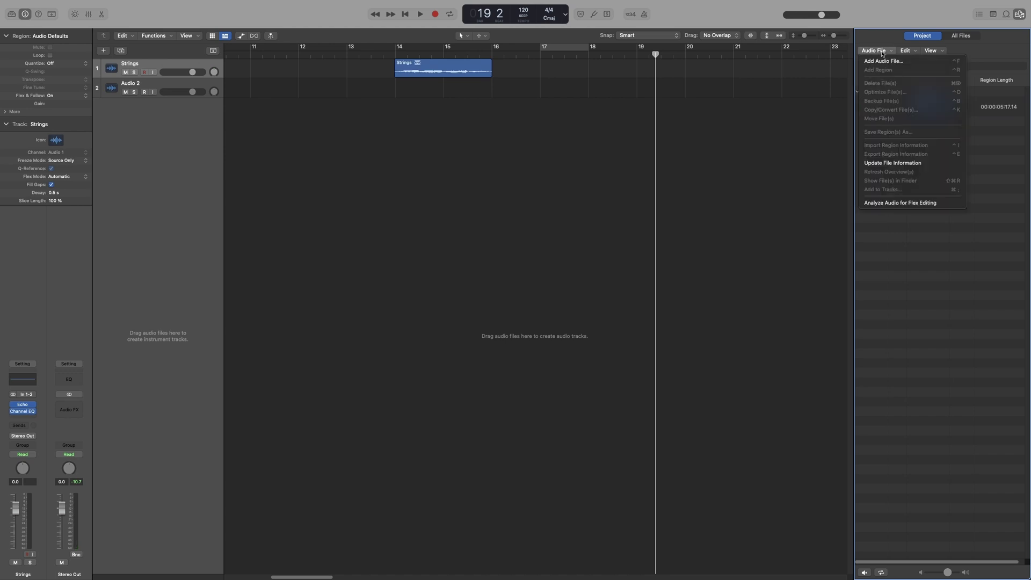
pyautogui.click(958, 64)
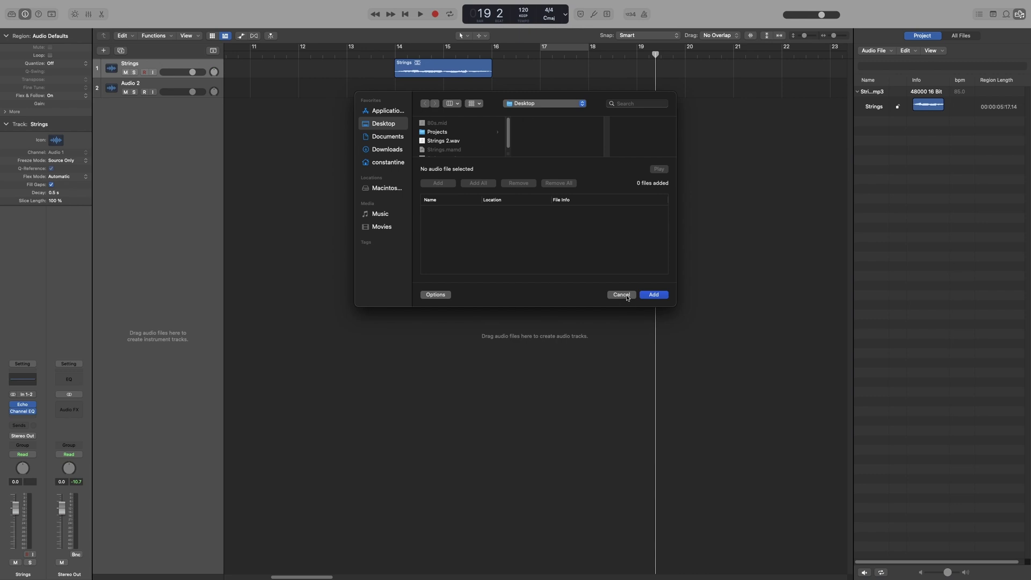
pyautogui.click(622, 294)
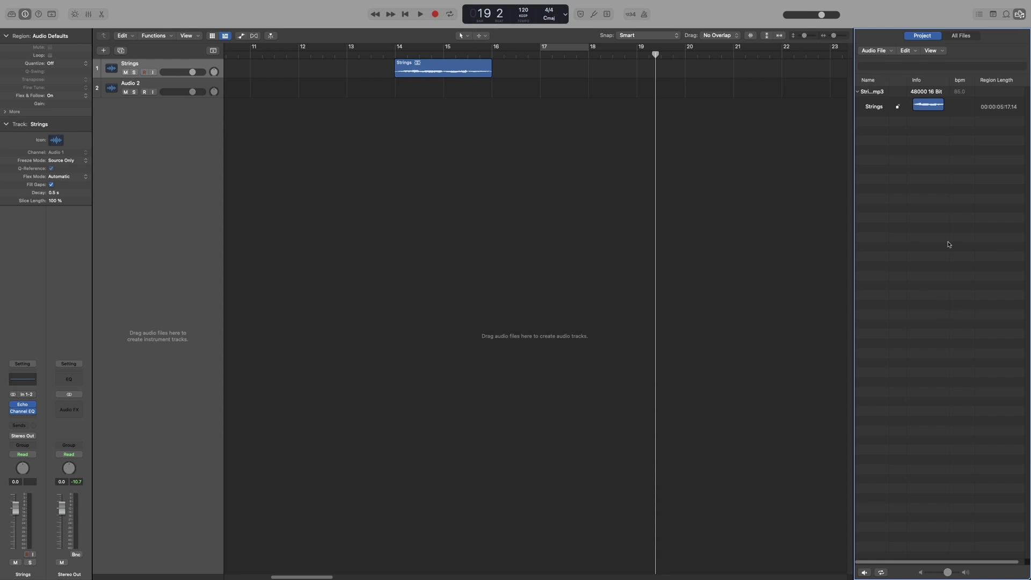
pyautogui.click(502, 357)
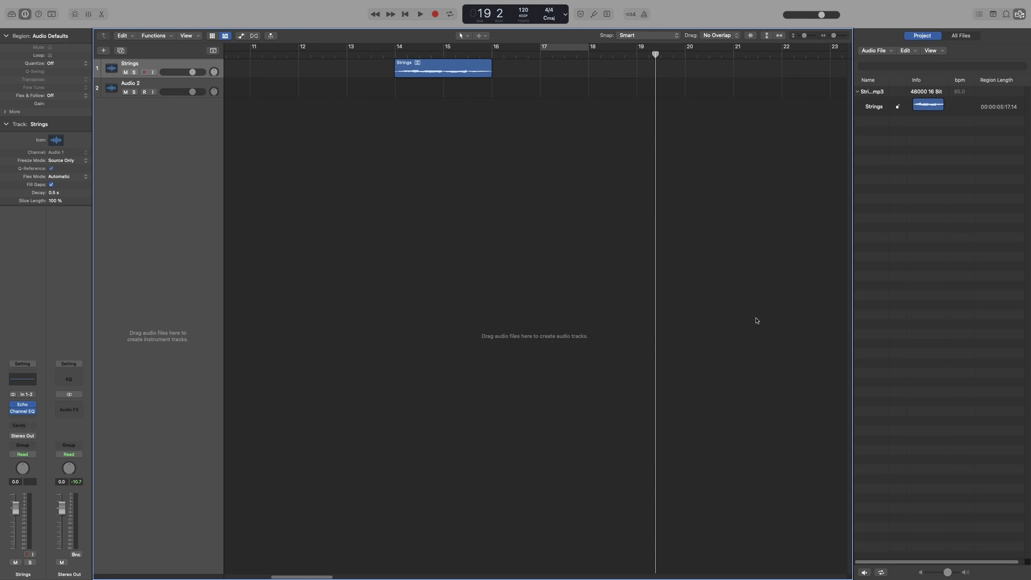
# Find Strings 2.wav in the Desktop folder of All Files and preview it
pyautogui.click(972, 35)
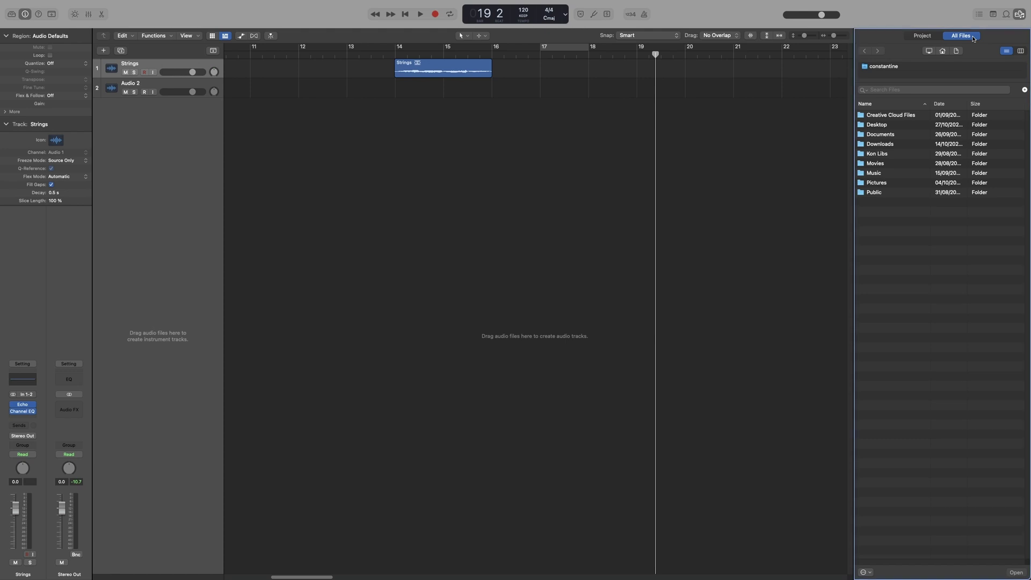
pyautogui.doubleClick(881, 125)
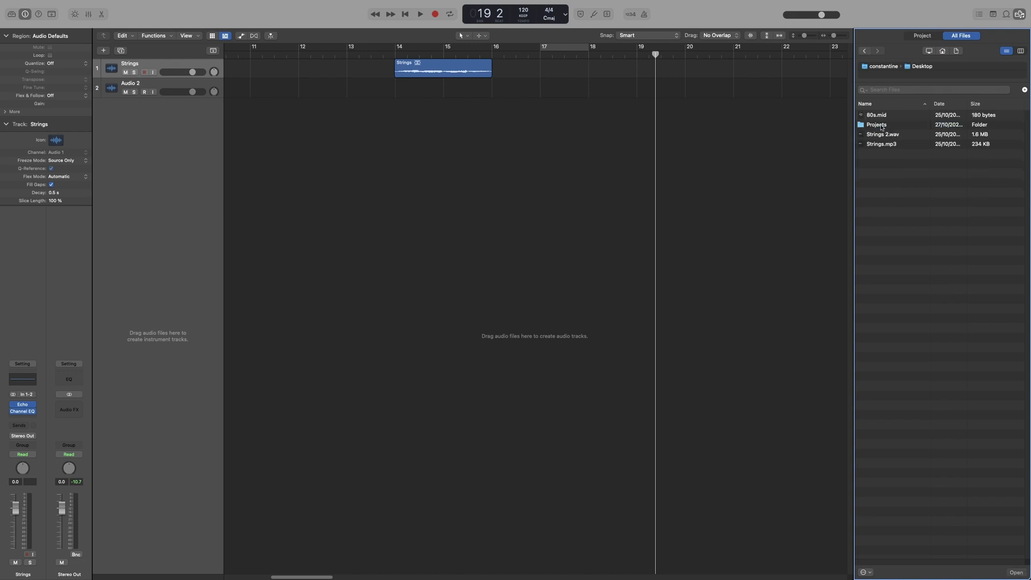
pyautogui.click(883, 136)
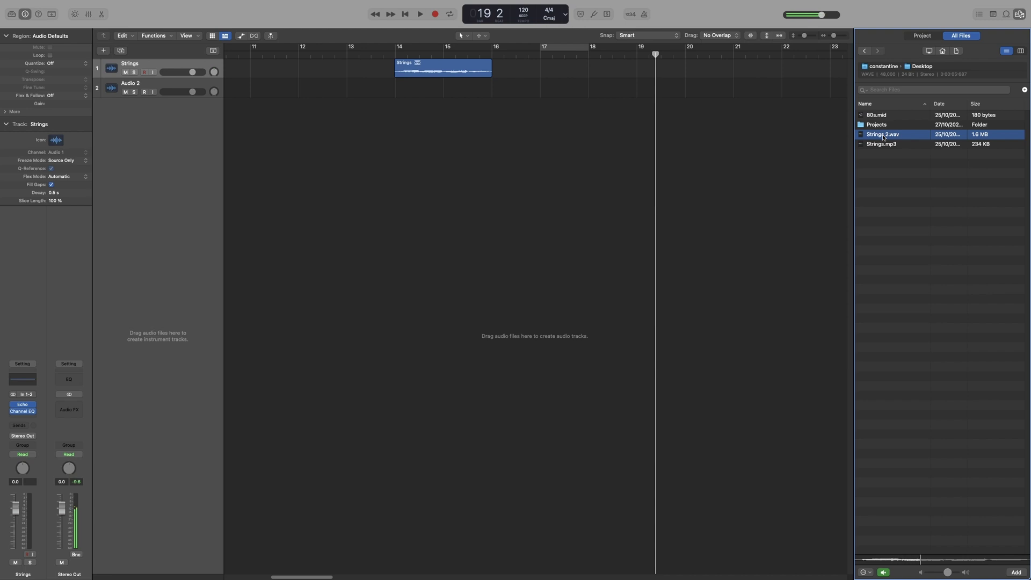
pyautogui.click(885, 573)
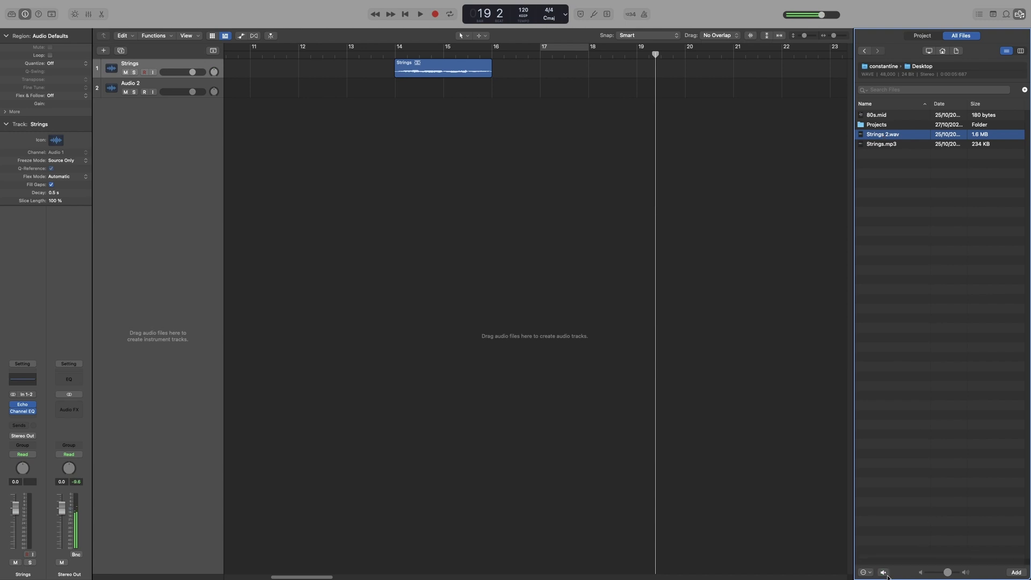
pyautogui.click(884, 572)
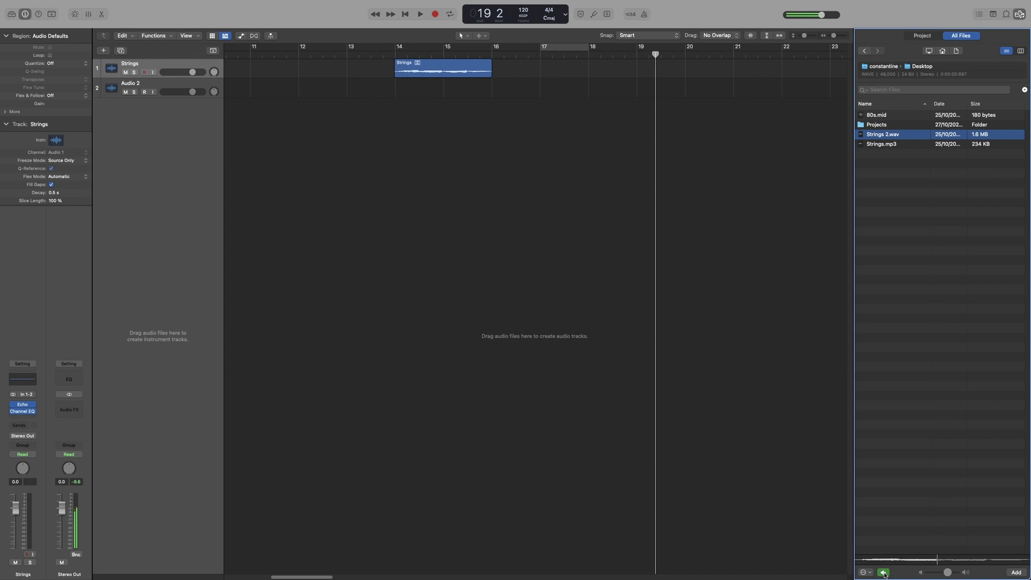
pyautogui.click(884, 573)
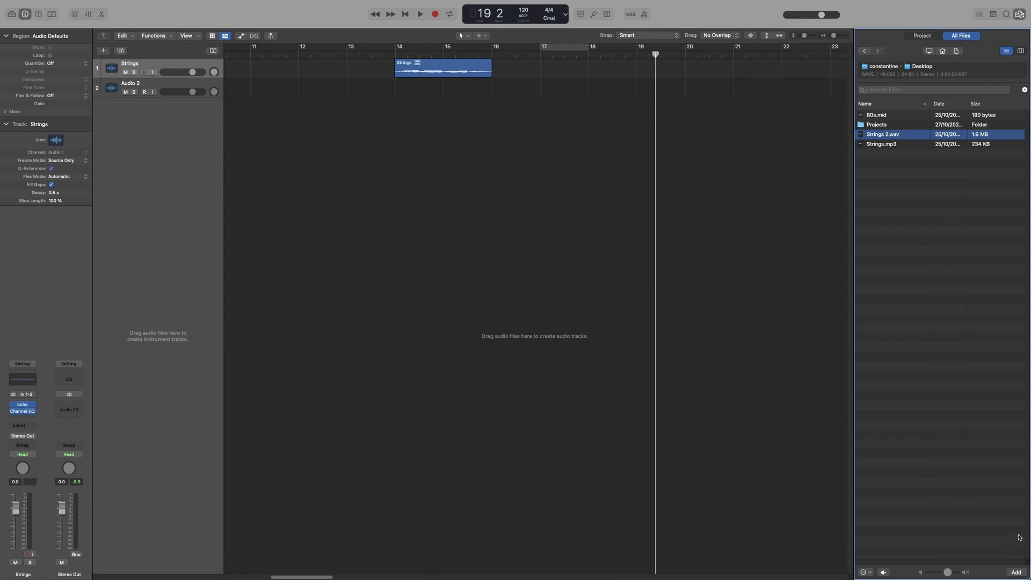
# Add Strings 2.wav as a region at bar 19 on the Strings track, then exit full screen
pyautogui.click(1016, 571)
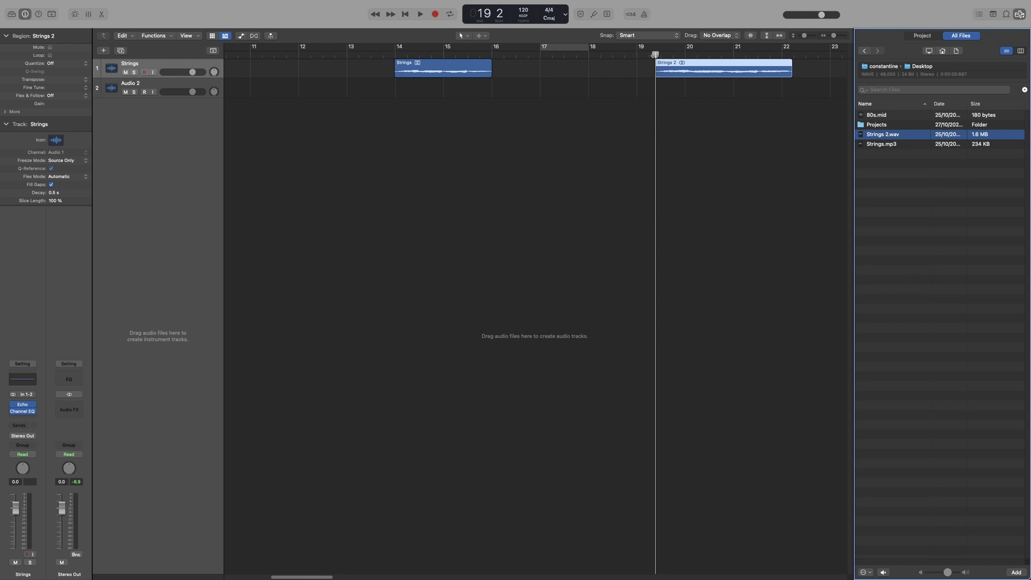
pyautogui.moveTo(655, 55); pyautogui.dragTo(655, 55)
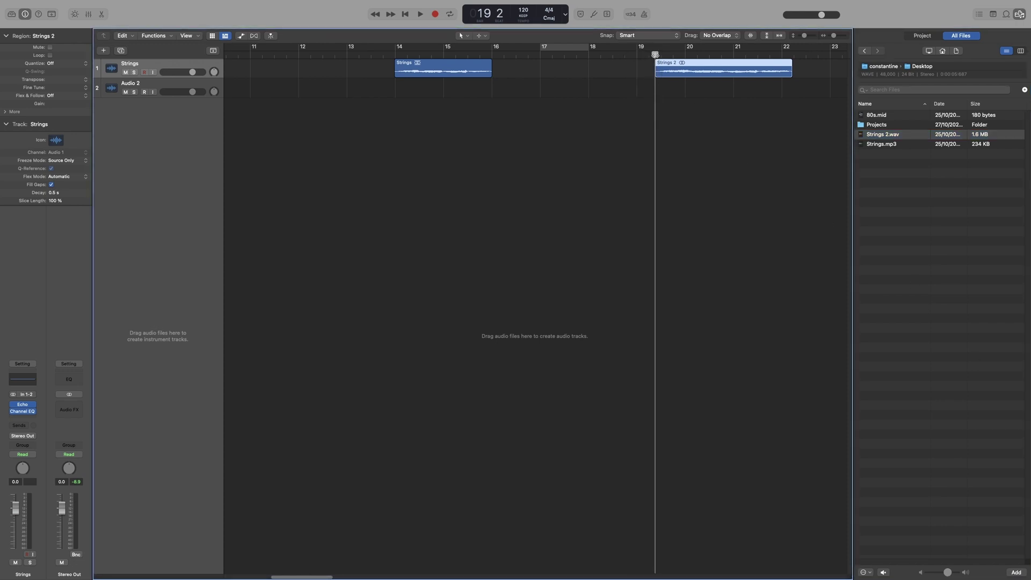
pyautogui.click(602, 154)
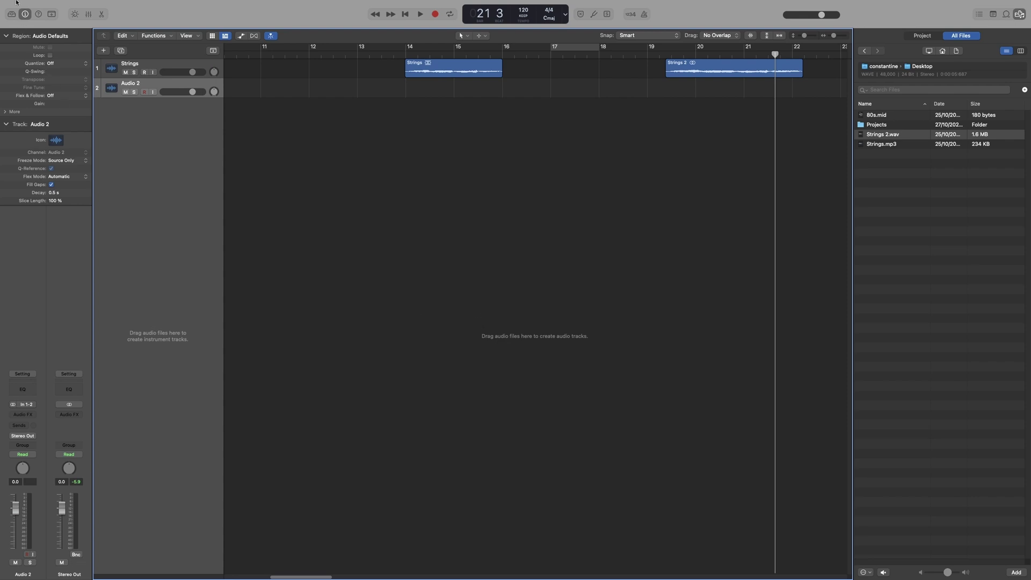
pyautogui.click(21, 16)
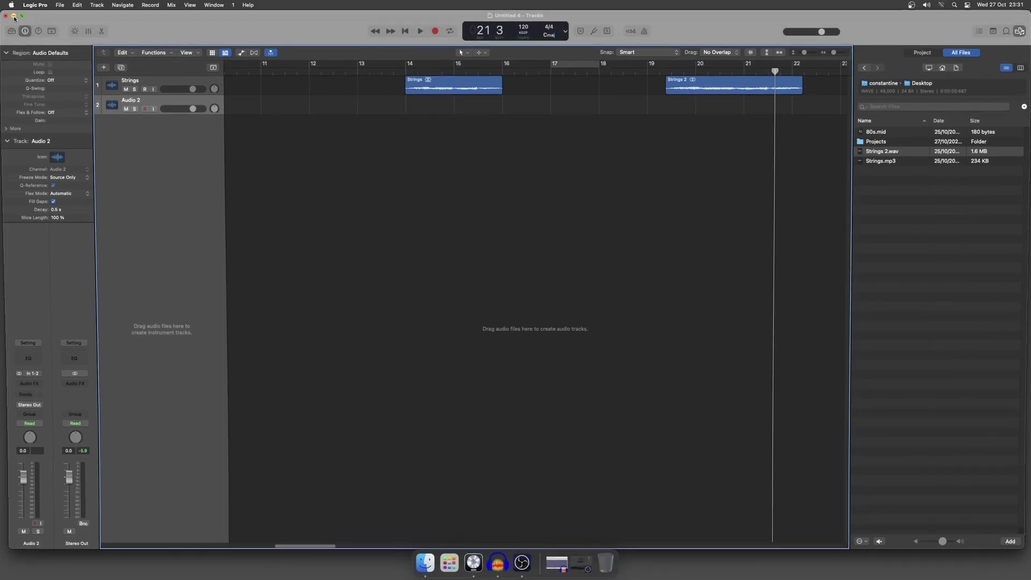
# Minimise Logic Pro and drag Strings.mp3 from the desktop into the Logic Pro tracks area
pyautogui.click(13, 16)
pyautogui.click(992, 279)
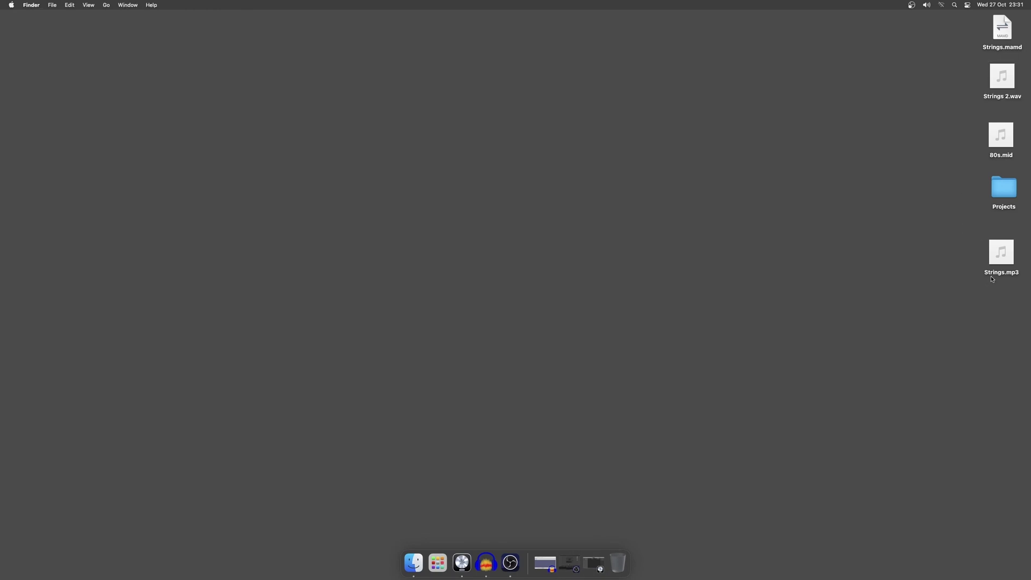
pyautogui.moveTo(1001, 274); pyautogui.dragTo(421, 158)
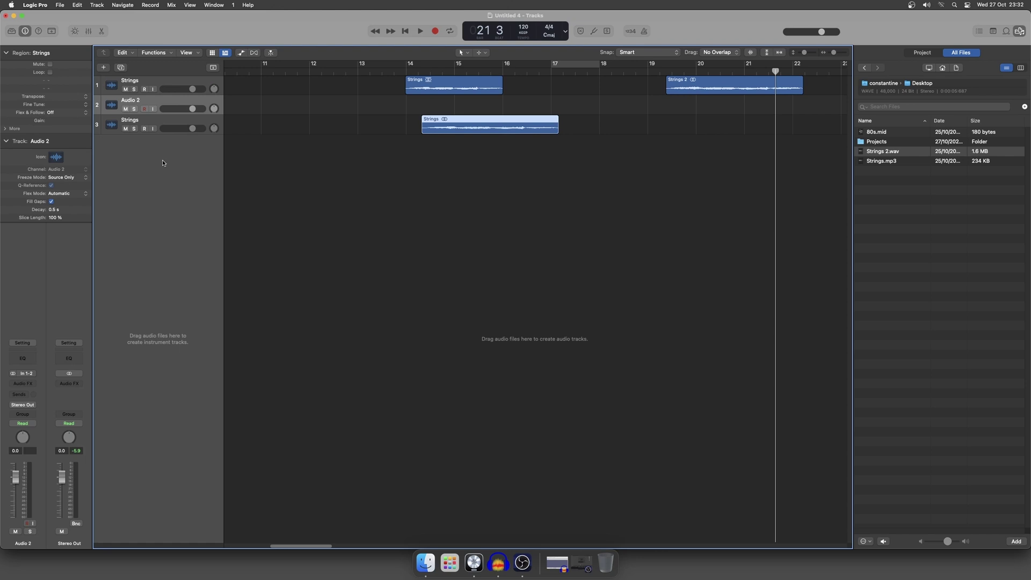
# Deselect the new Strings region on the third track
pyautogui.click(495, 187)
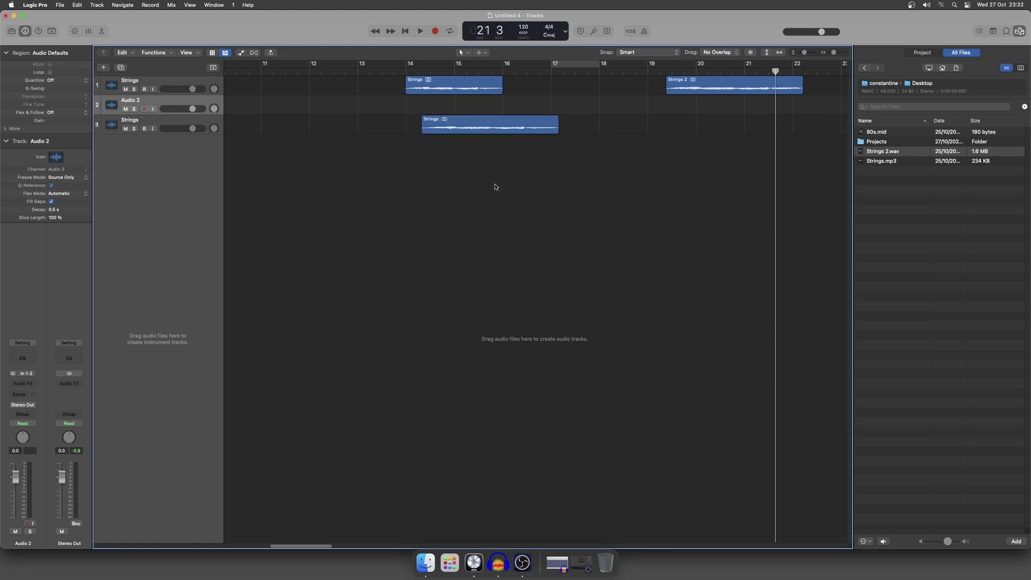